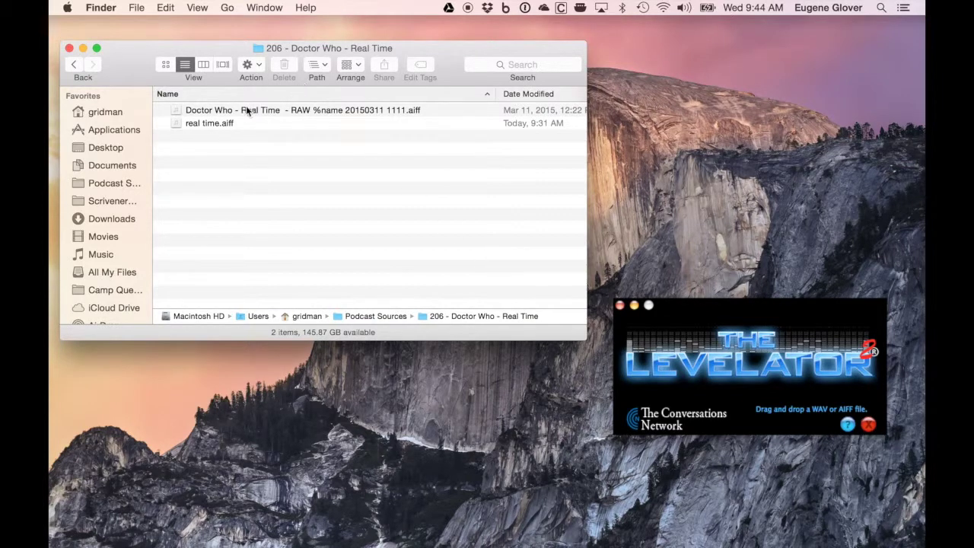
- Process real time.aiff and the Doctor Who - Real Time RAW .aiff recording with The Levelator, and quit it once both are complete
drag(218, 124, 842, 358)
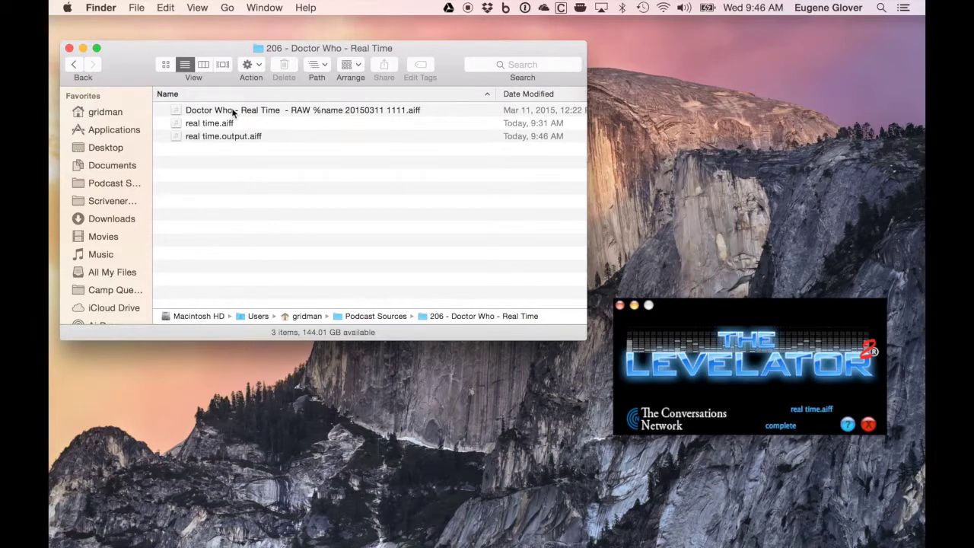
drag(233, 112, 752, 384)
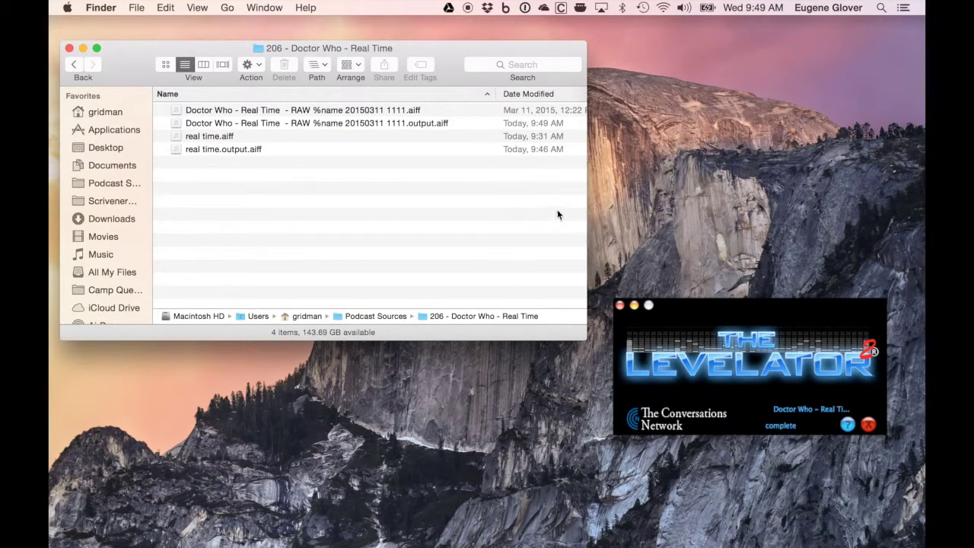
click(746, 303)
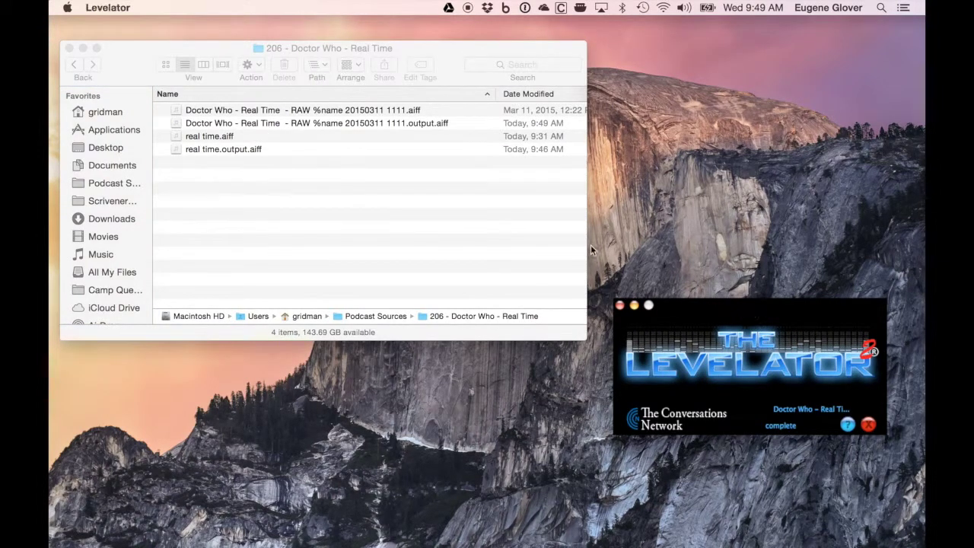
click(122, 8)
click(128, 92)
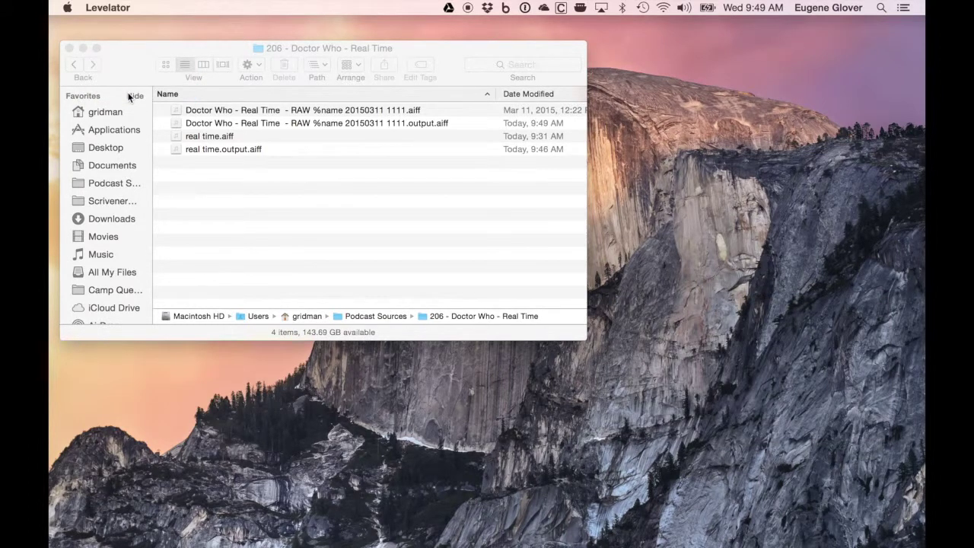
- Create a new folder named "Original Source" inside the 206 - Doctor Who - Real Time folder
right_click(287, 191)
click(317, 196)
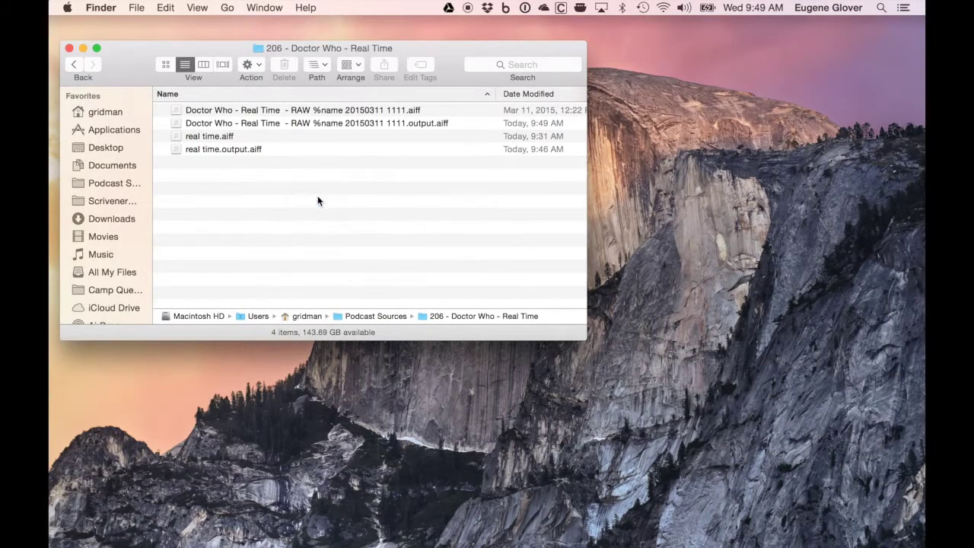
text(Ori)
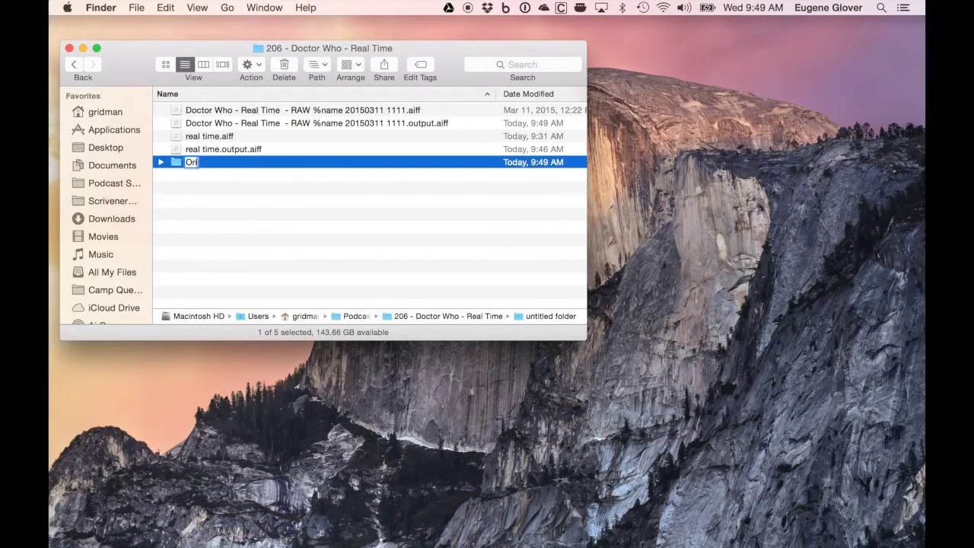
text(ginal Sour)
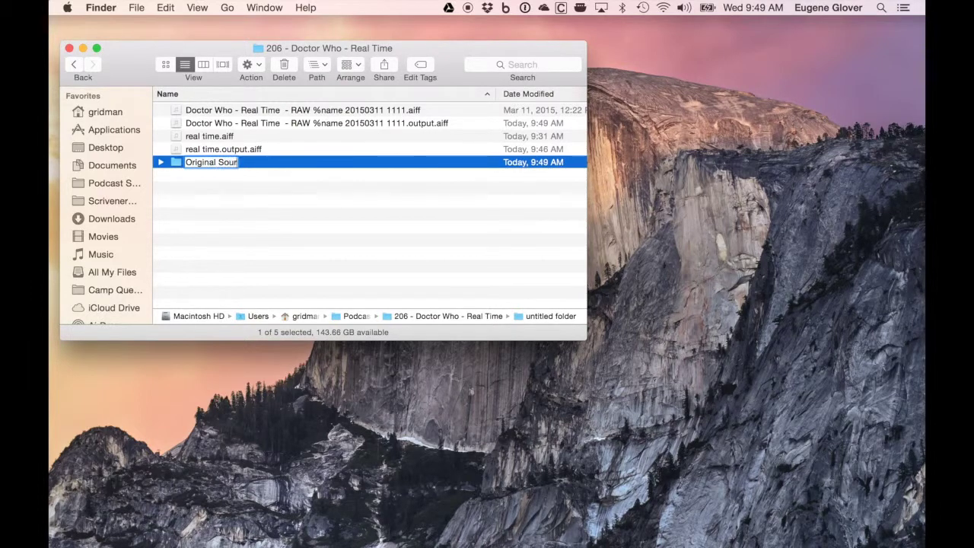
text(ce)
key(Return)
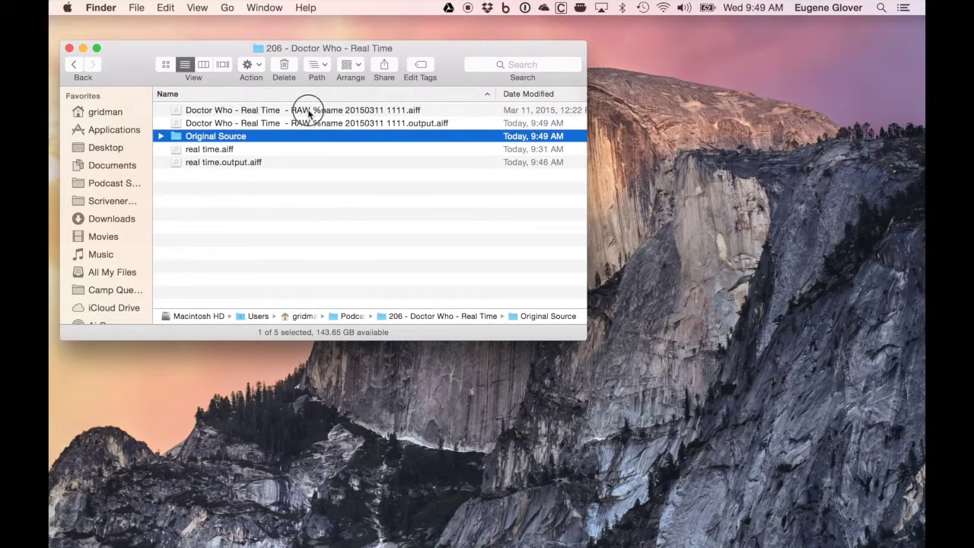
- Move the two unprocessed recordings, the Doctor Who RAW .aiff and real time.aiff, into the Original Source folder
click(308, 109)
super+click(216, 149)
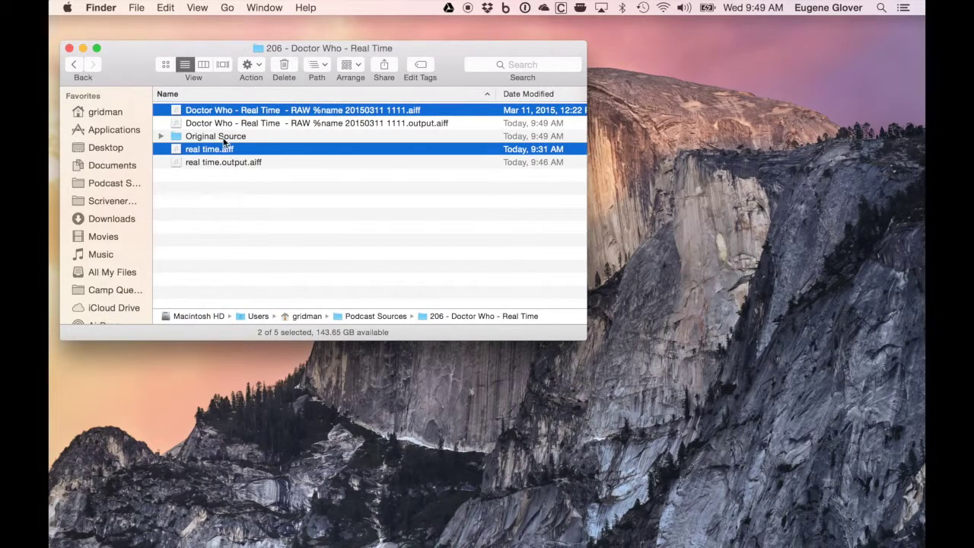
drag(217, 149, 218, 137)
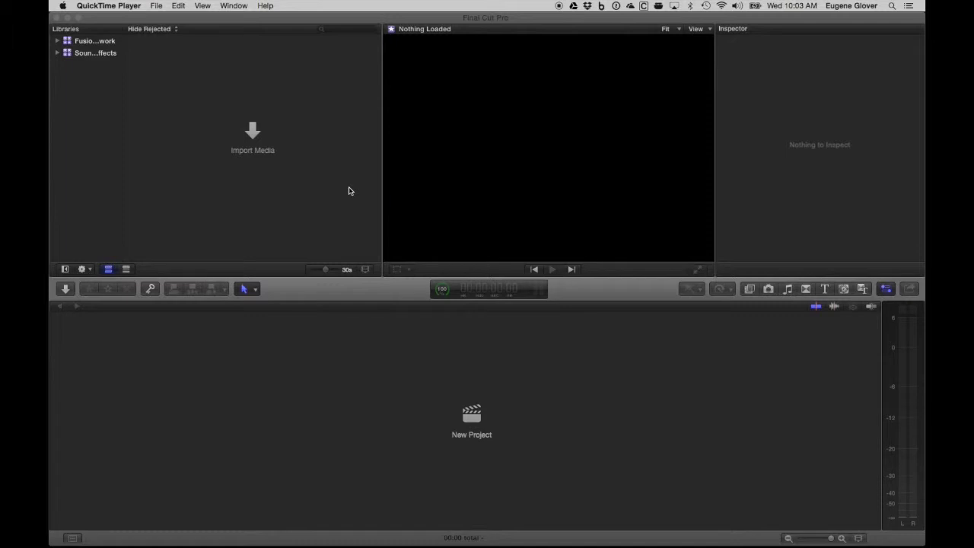
- Switch to Final Cut Pro, start a new library and create an FCPX folder for it within Podcast Sources, inside 206 - Doctor Who - Real Time
click(172, 18)
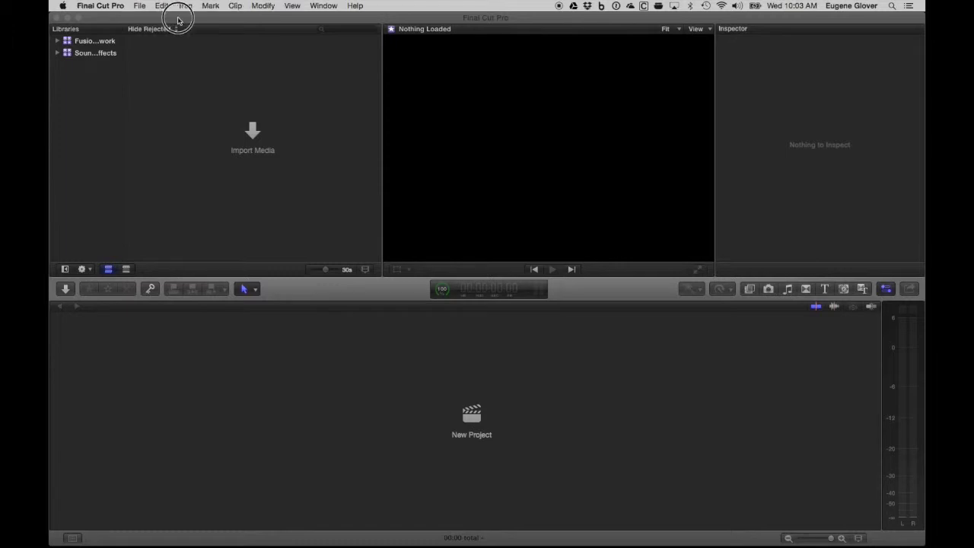
click(140, 6)
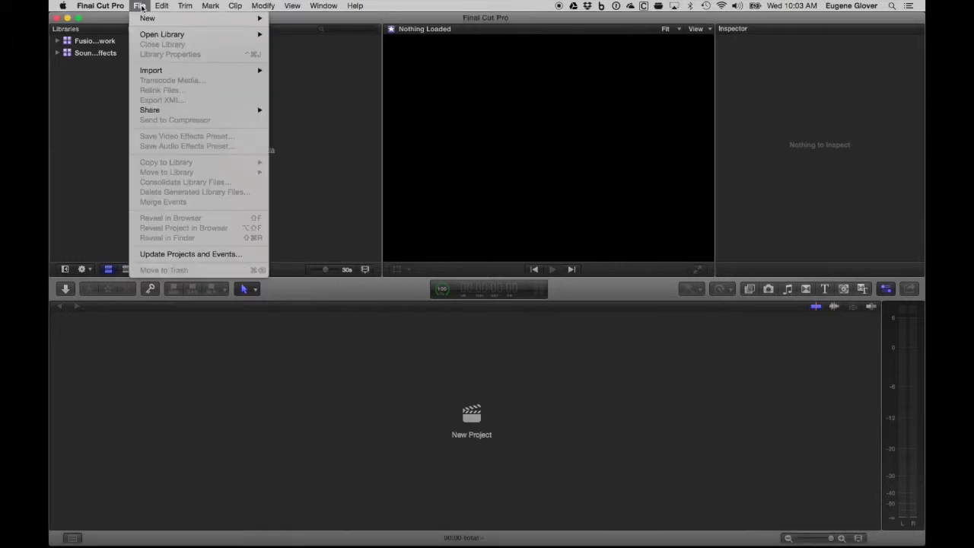
mouse_move(145, 18)
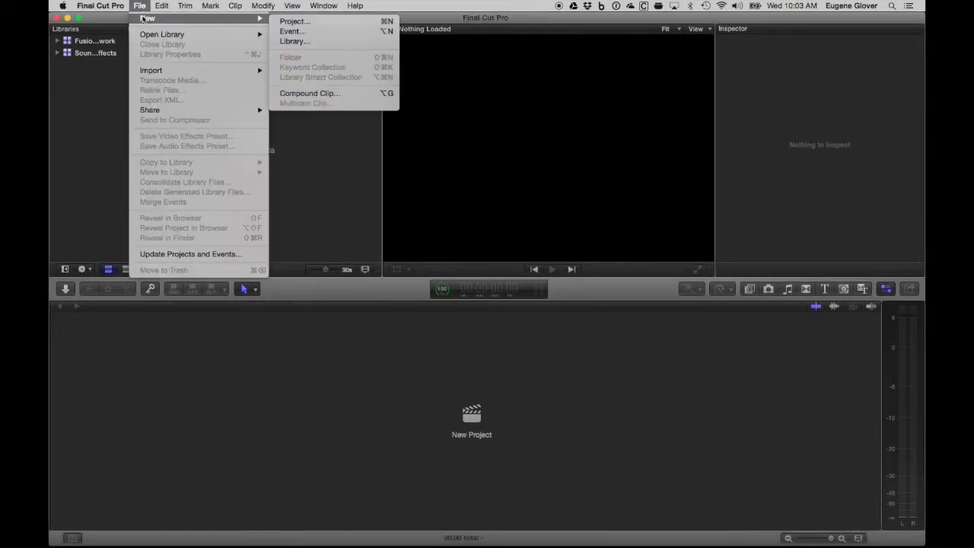
click(318, 43)
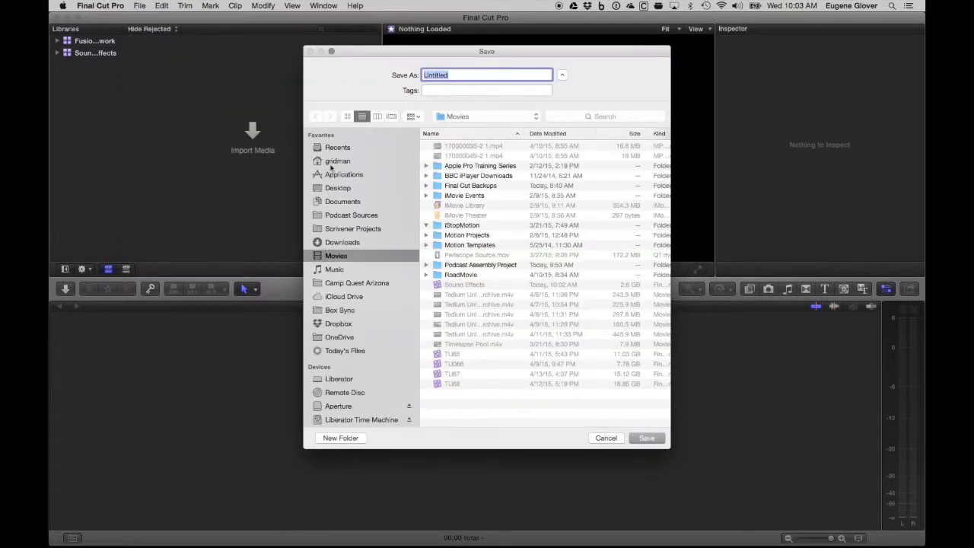
click(340, 217)
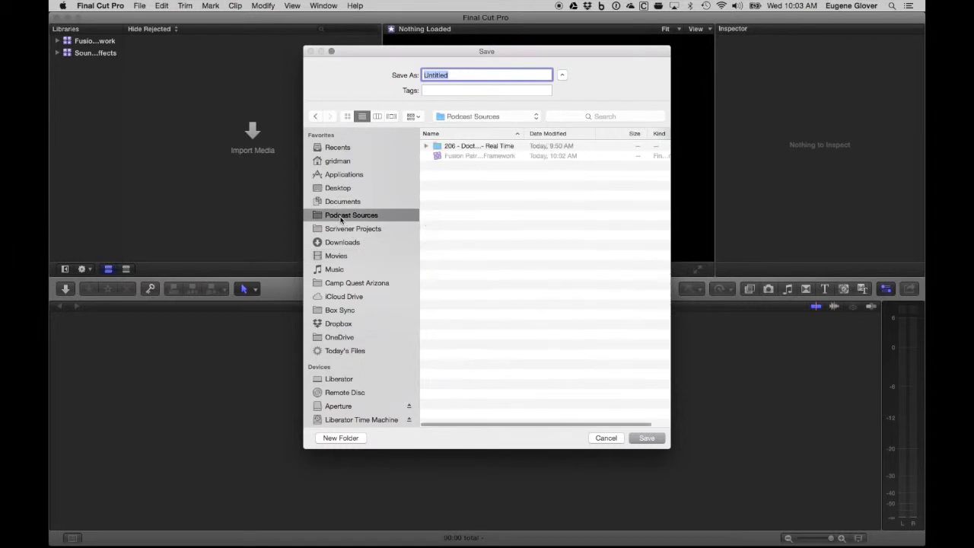
double_click(467, 147)
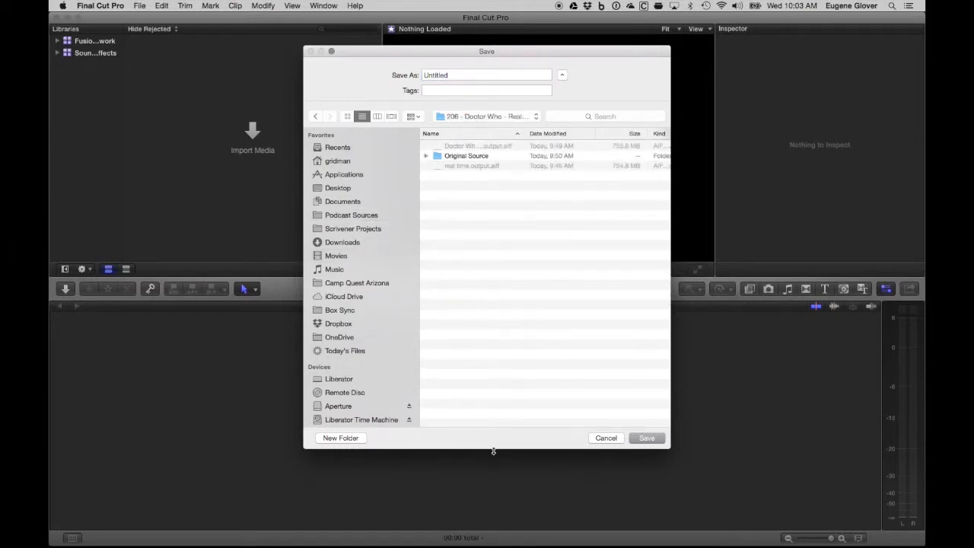
click(349, 439)
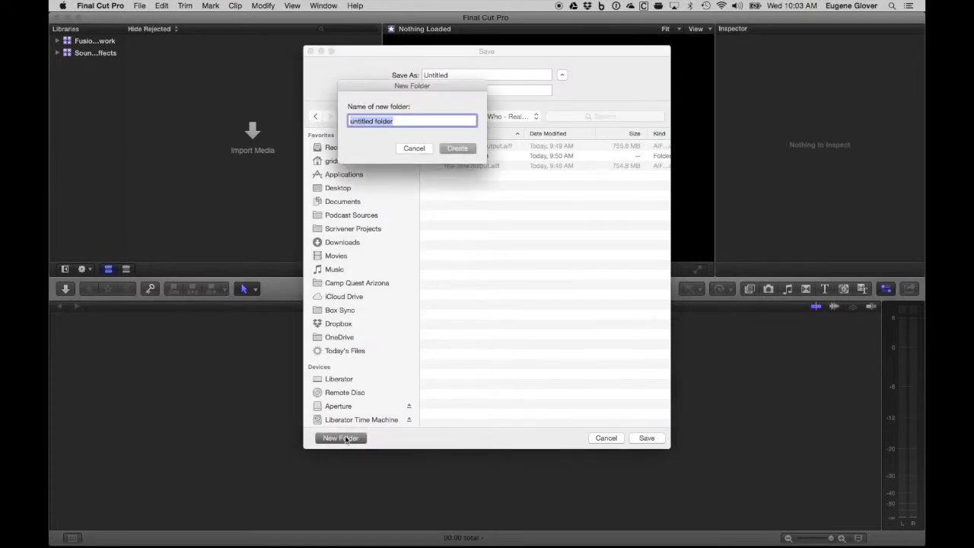
text(FCPX)
key(Return)
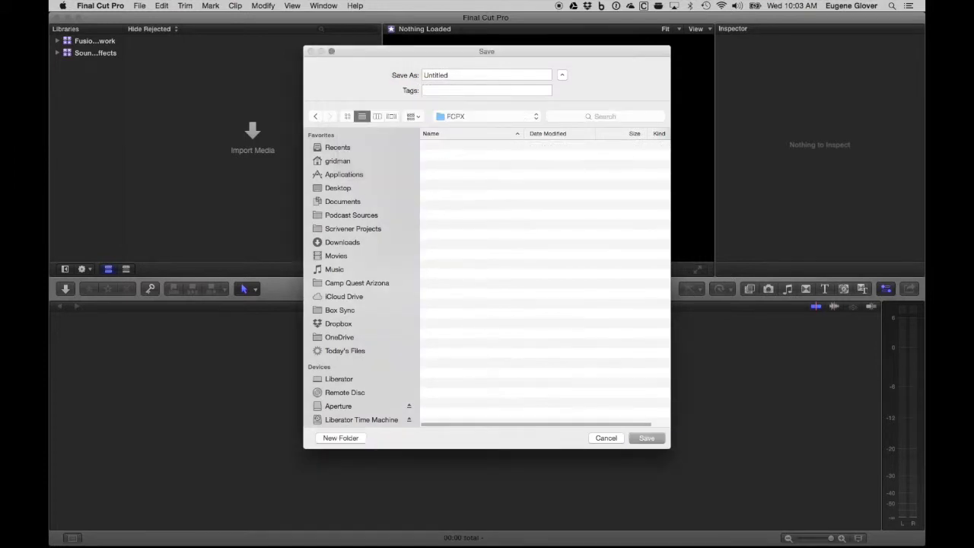
- Name the new library "206 - Doctor Who - Real Time" and save it in the FCPX folder
double_click(458, 75)
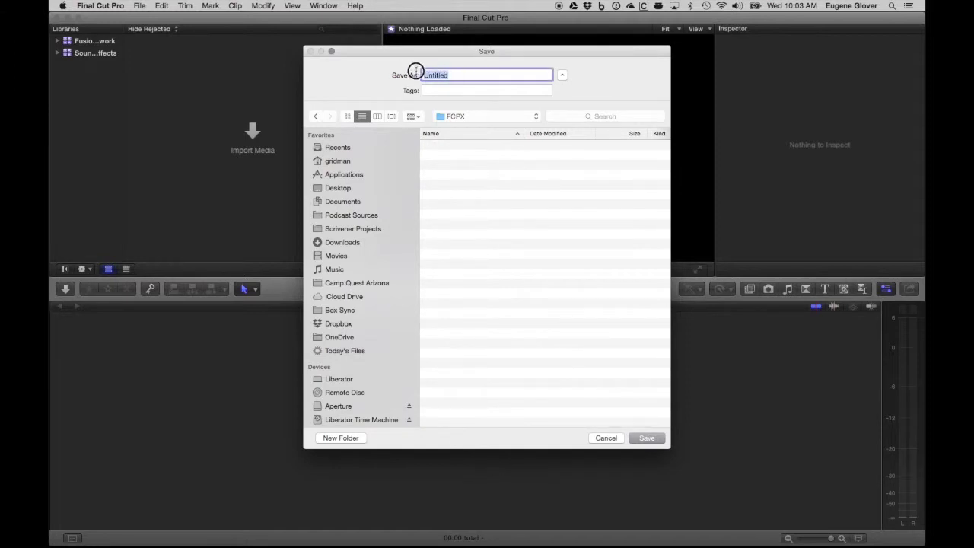
text(206 - Doctor Who )
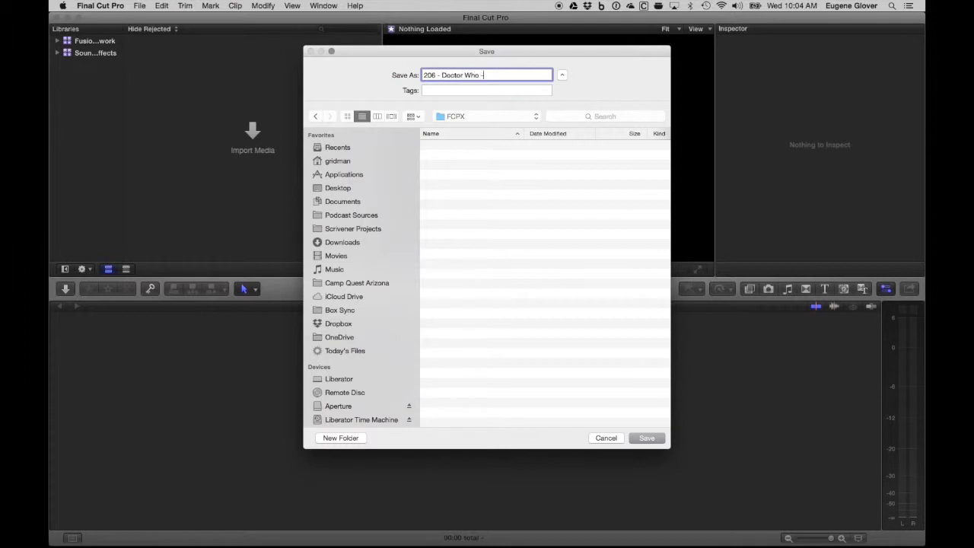
text(- Real Time)
click(652, 438)
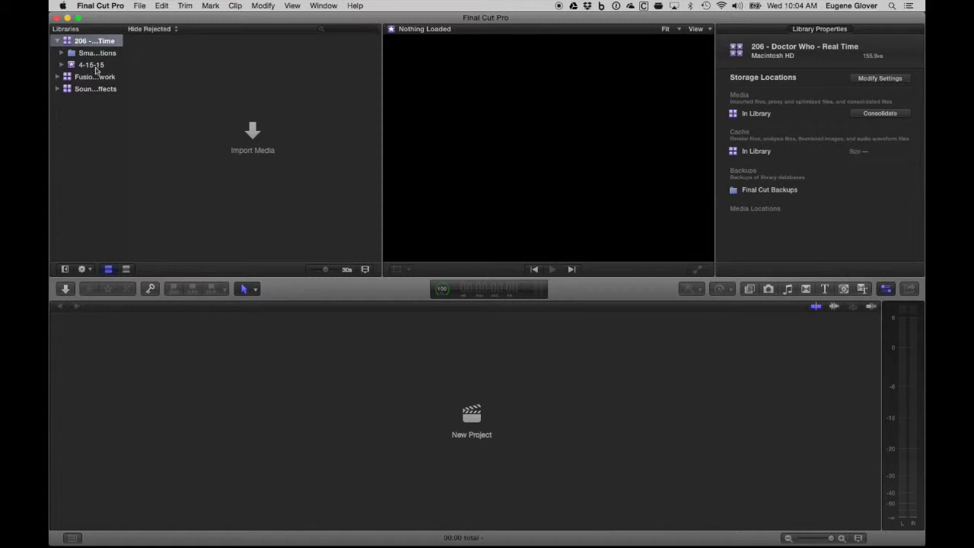
- Start a media import for the 4-15-15 event and browse to the Podcast Sources folder
click(96, 67)
click(242, 133)
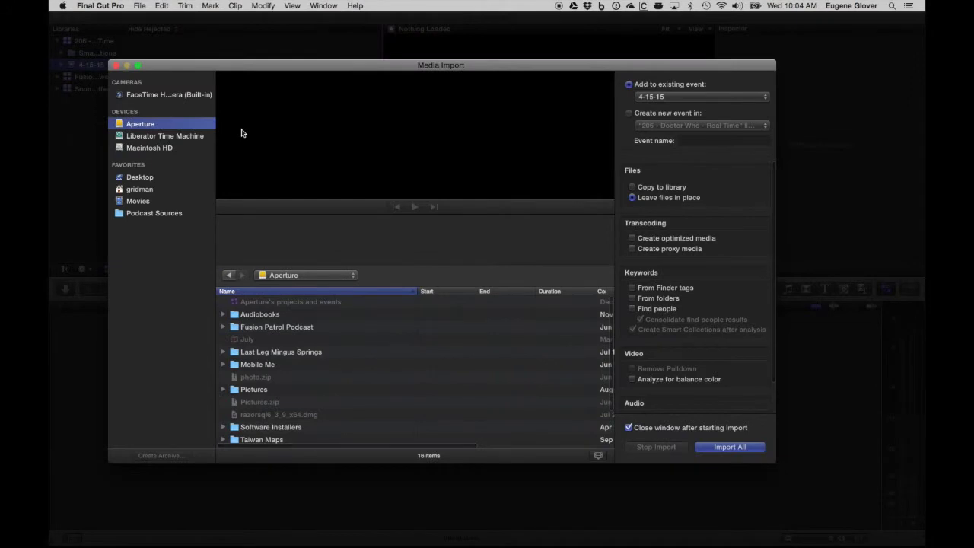
click(149, 213)
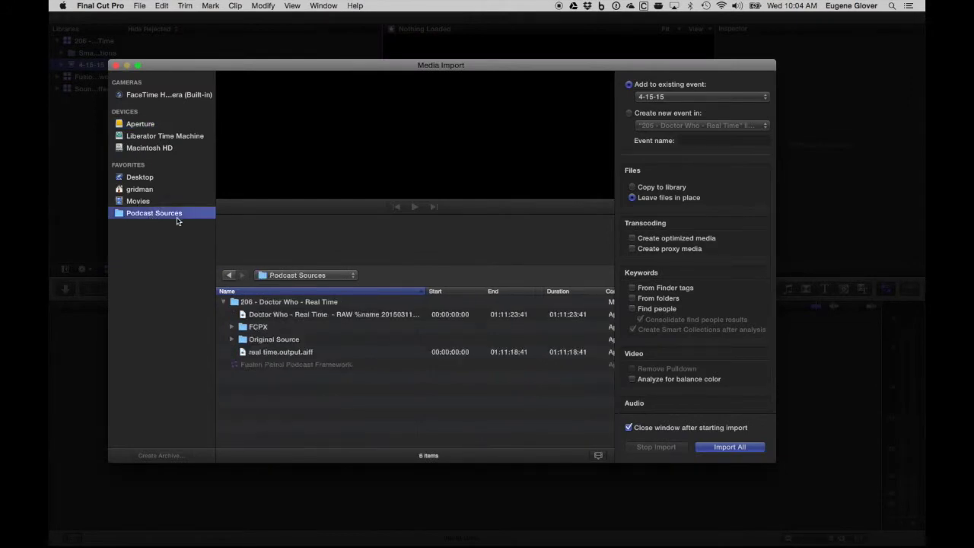
- Preview the processed Doctor Who - Real Time RAW recording by playing parts of it around the middle
click(280, 318)
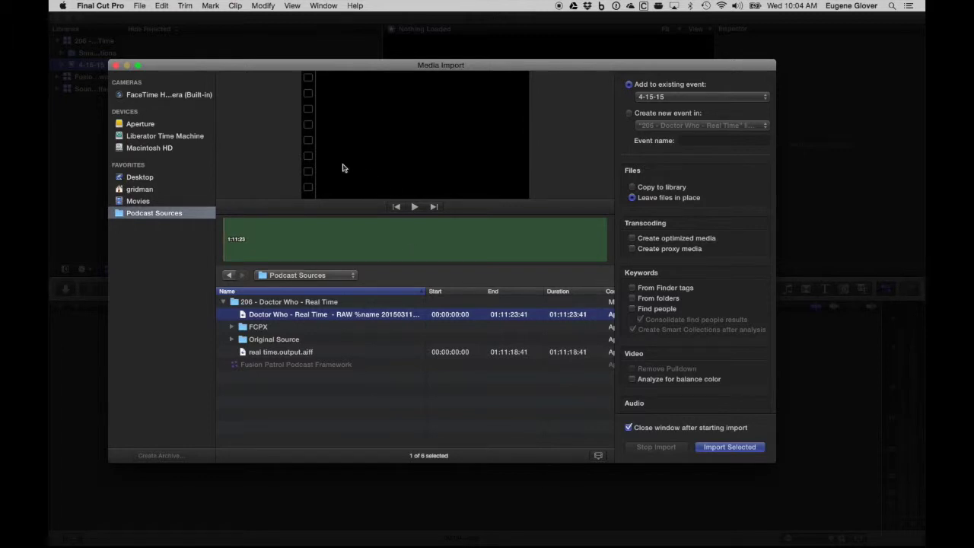
click(269, 242)
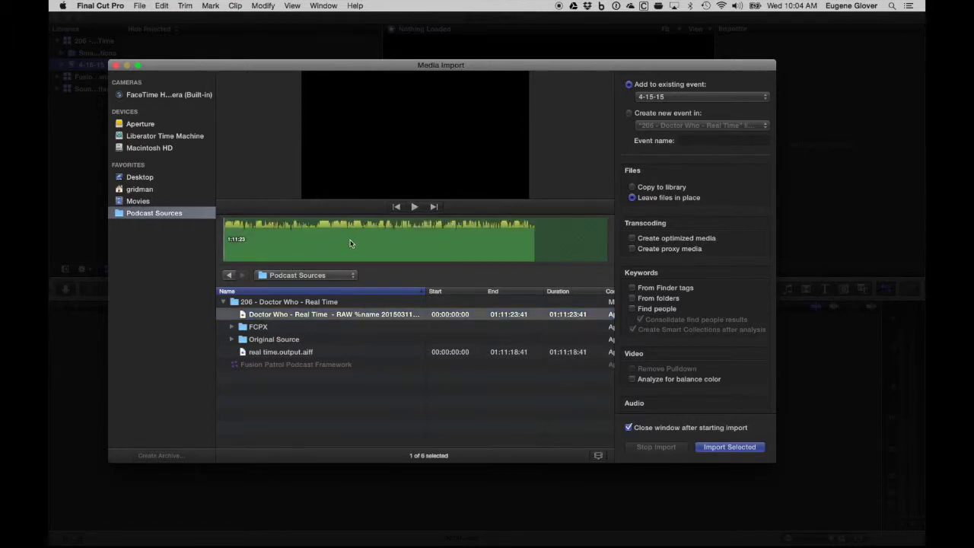
click(390, 222)
click(414, 206)
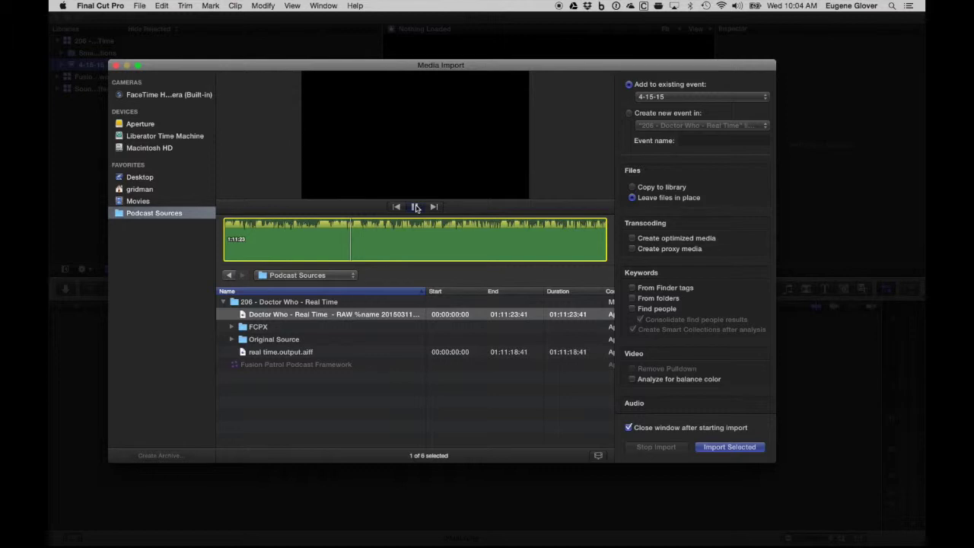
drag(391, 229, 401, 230)
click(415, 207)
- Preview real time.output.aiff by playing a short passage of its audio
click(283, 352)
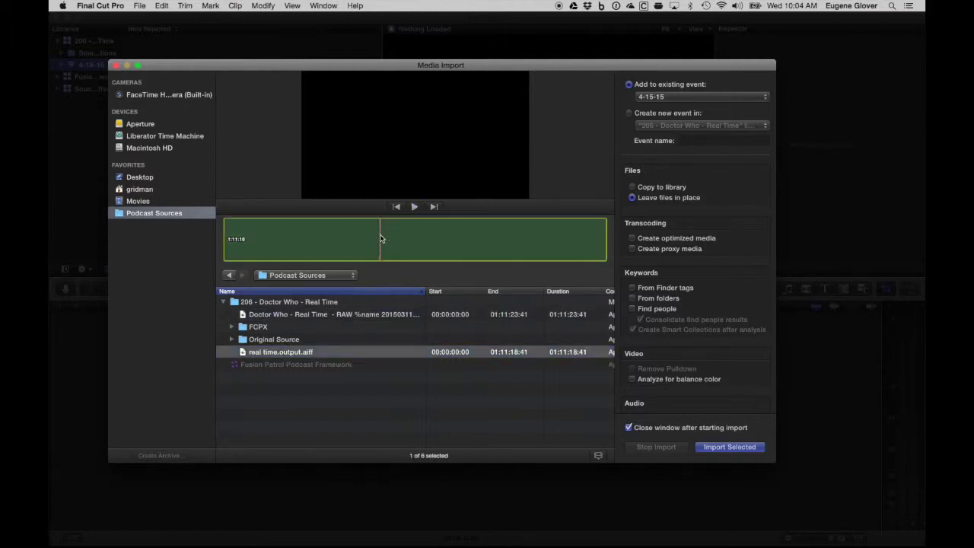
click(415, 207)
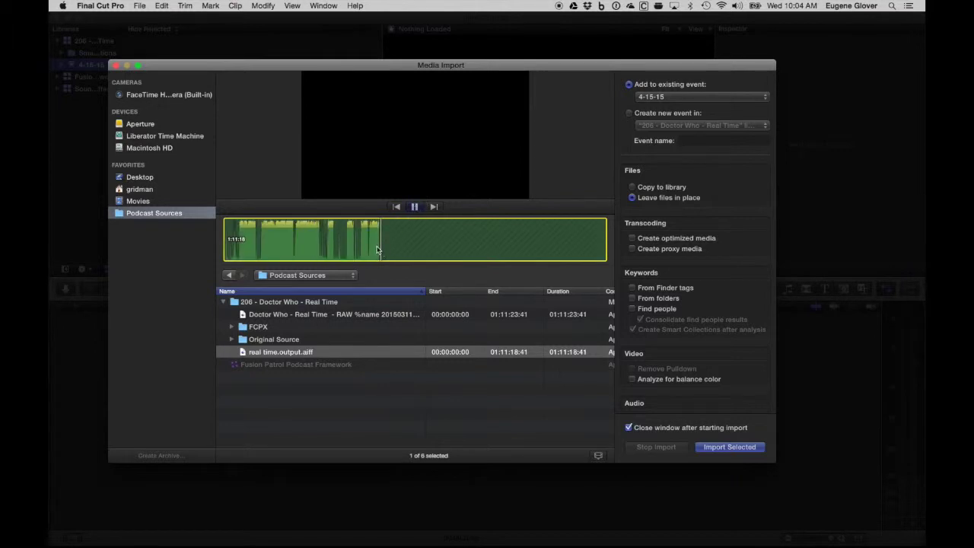
click(413, 209)
click(414, 208)
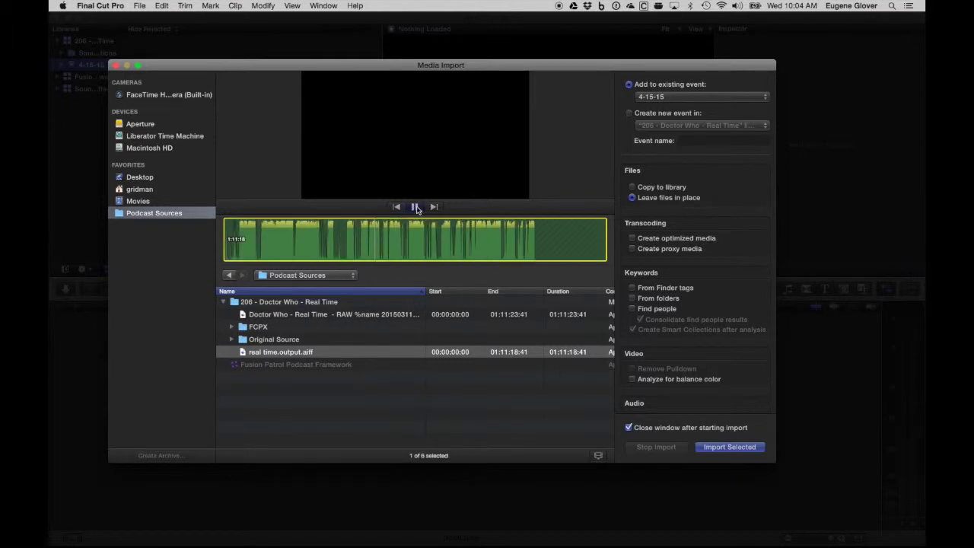
click(415, 207)
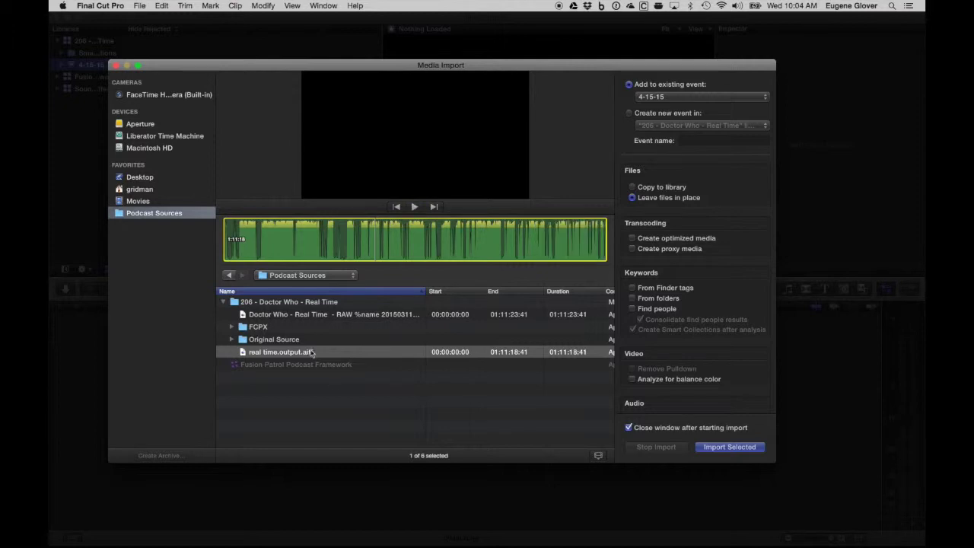
- Import both processed output recordings into the 4-15-15 event, leaving the files in place, and fit each clip to a single thumbnail
super+click(287, 315)
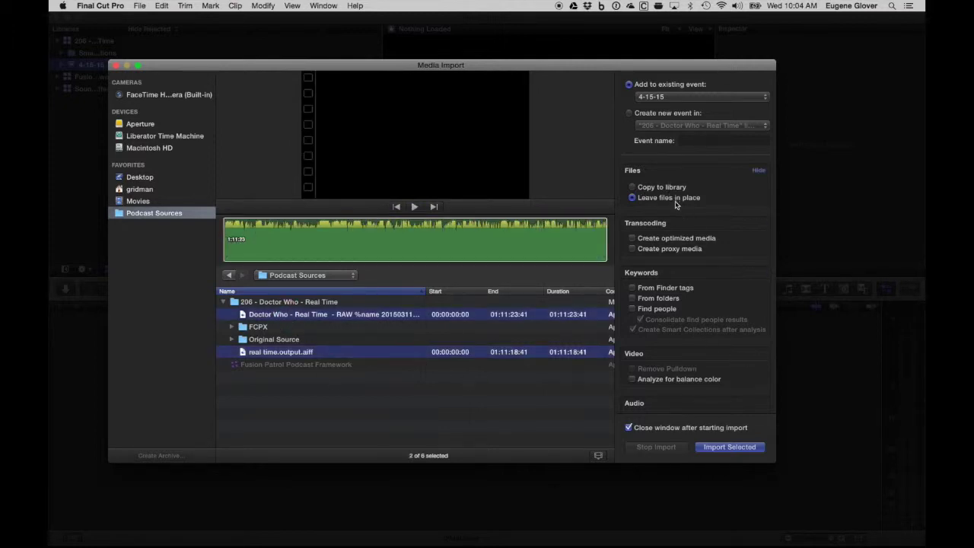
scroll(686, 218, down, 1)
scroll(687, 217, down, 4)
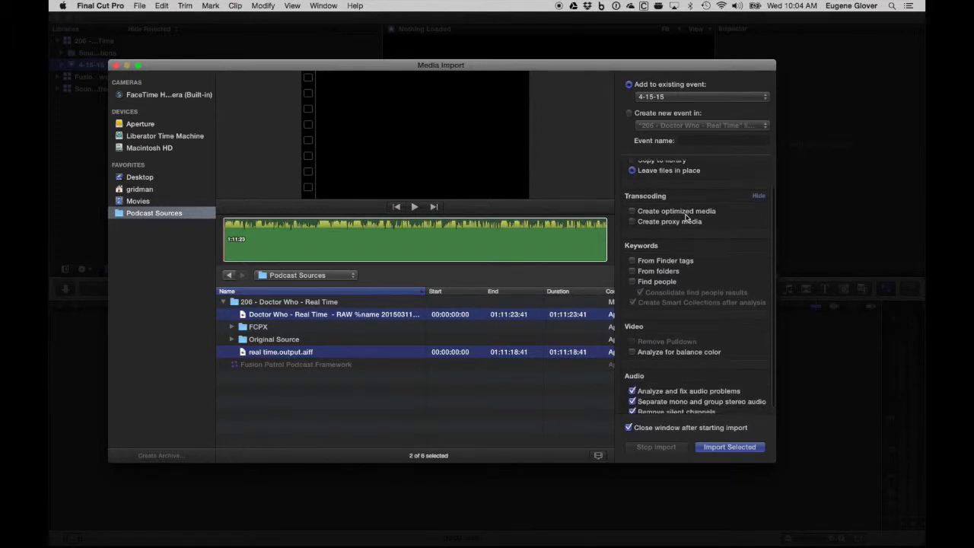
scroll(647, 346, down, 2)
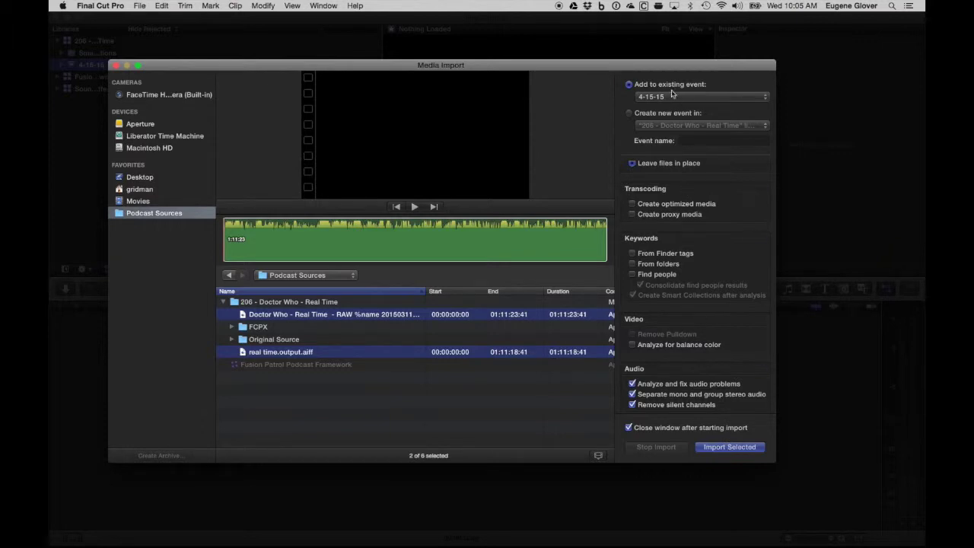
click(729, 449)
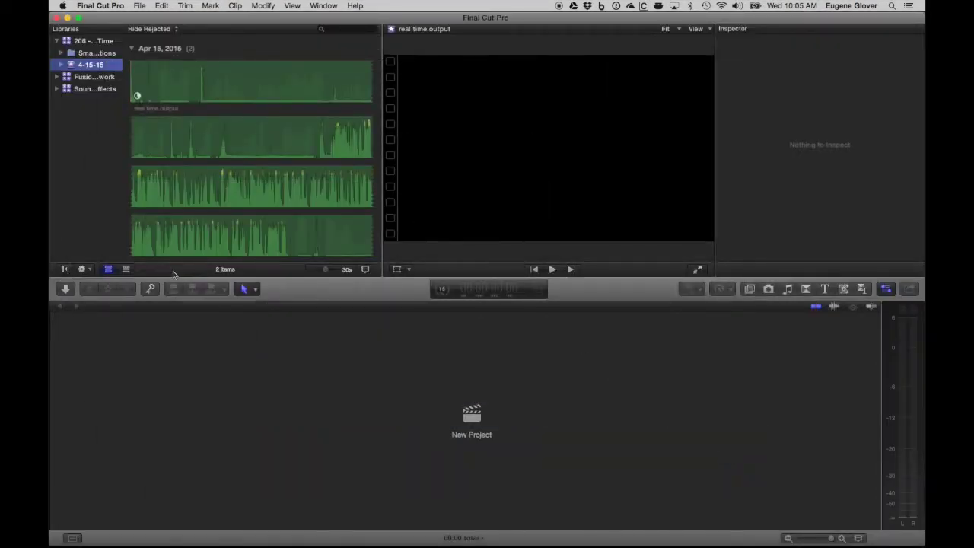
click(266, 49)
key(shift+z)
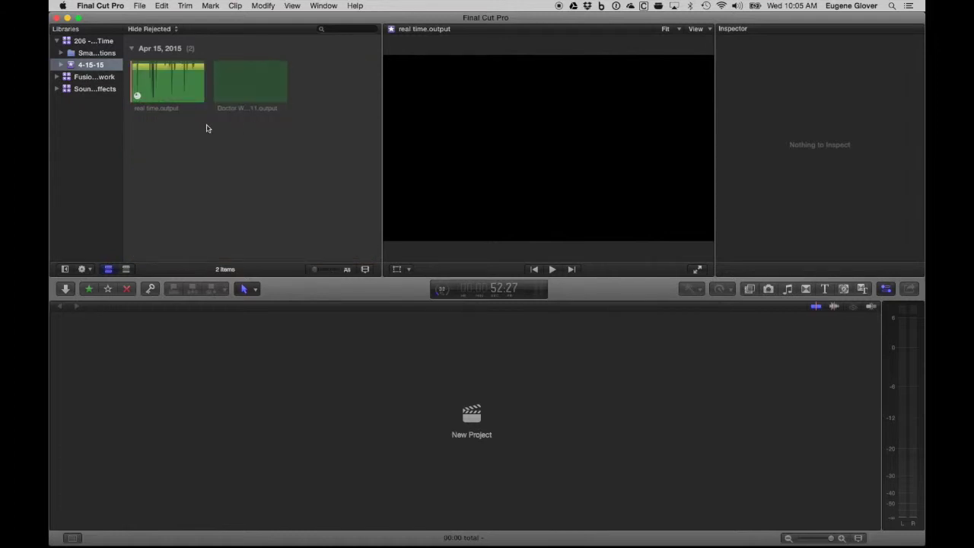
- Show the 4-15-15 event's clips as a list and inspect both the real time.output and Doctor Who - Real Time RAW clips
click(247, 89)
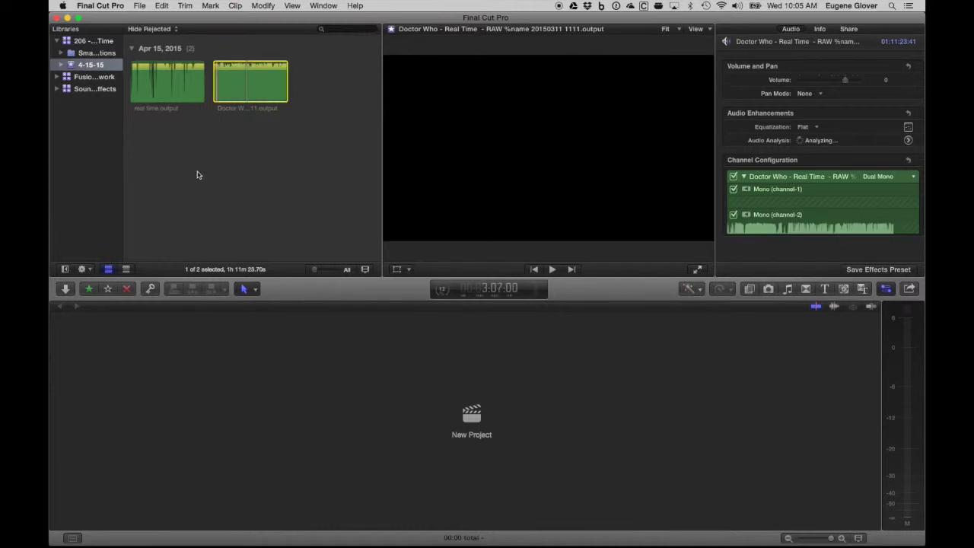
click(127, 269)
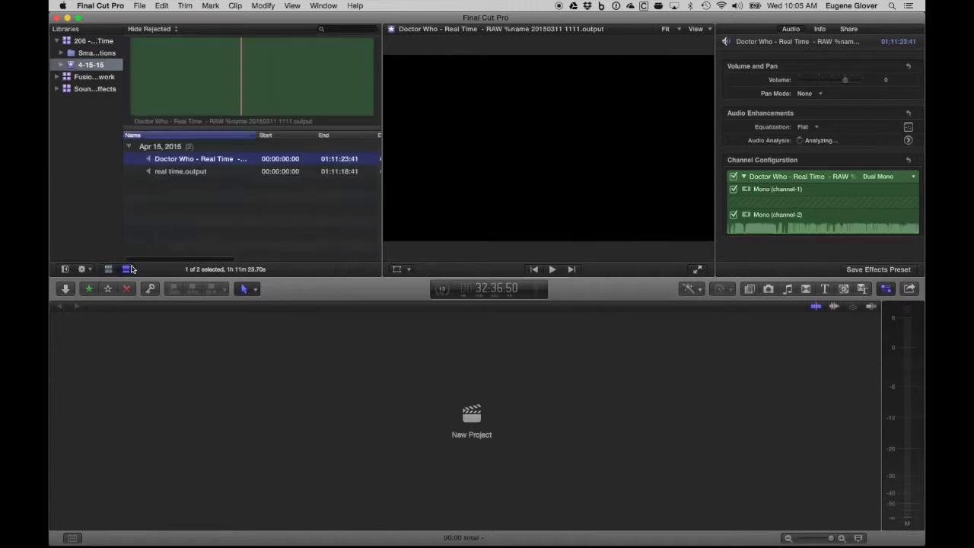
click(175, 172)
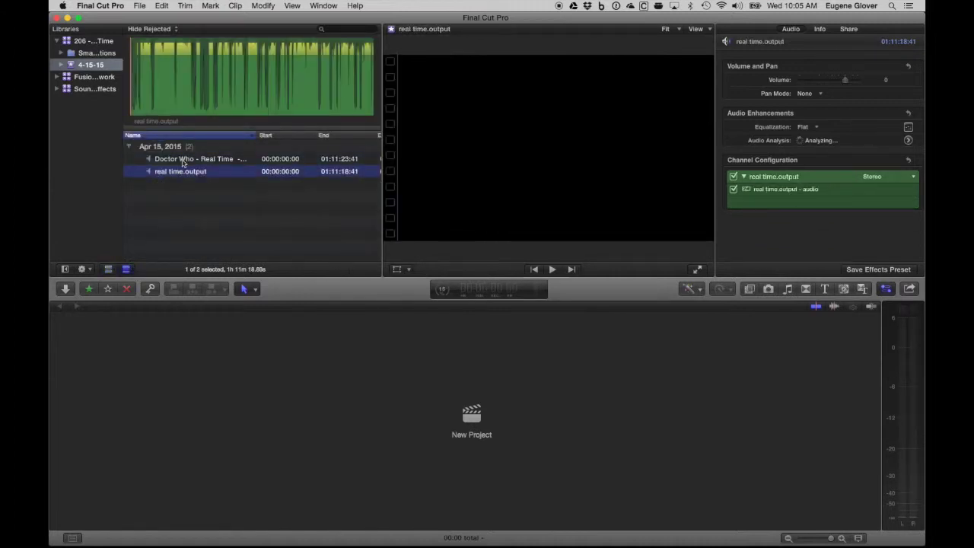
click(183, 161)
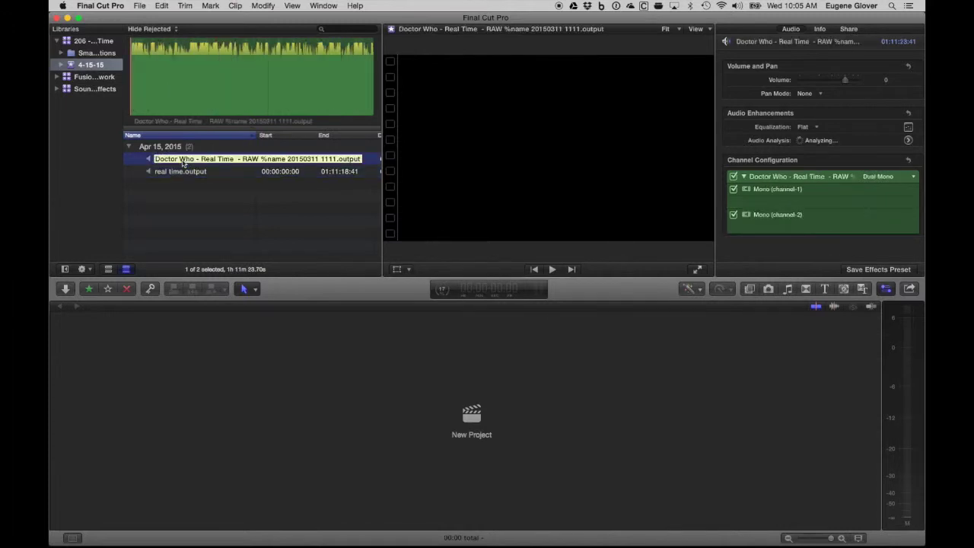
key(Return)
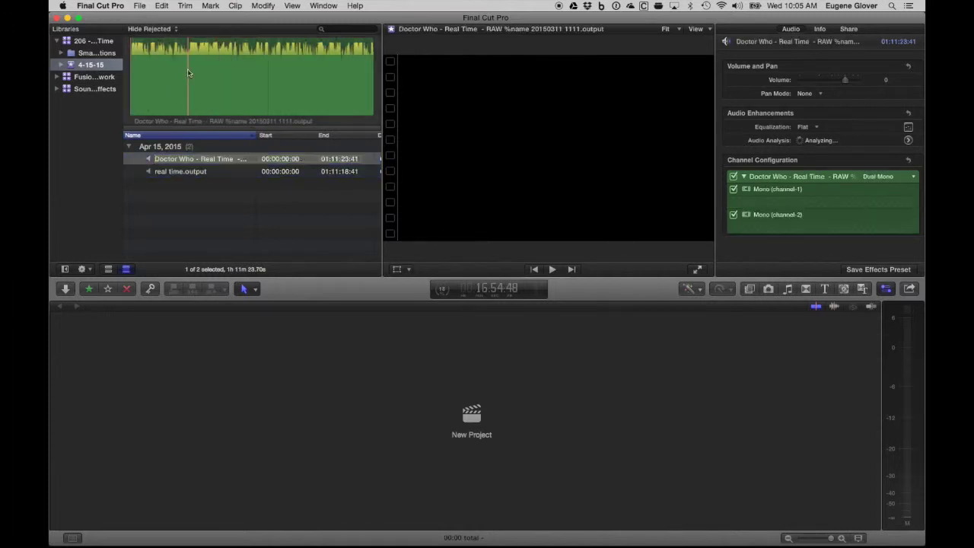
- Set the channel configuration of real time.output to Dual Mono and disable its mono 2 channel
click(200, 172)
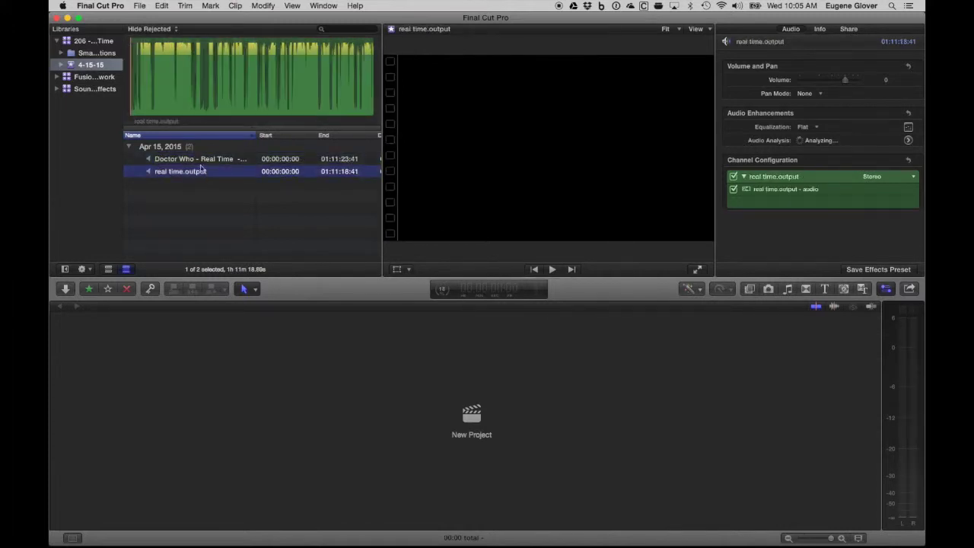
click(202, 93)
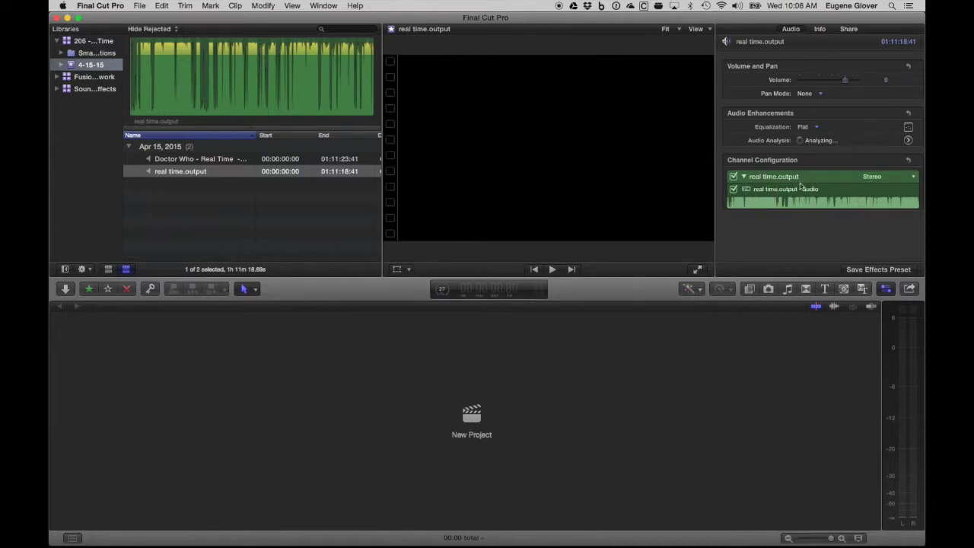
click(912, 176)
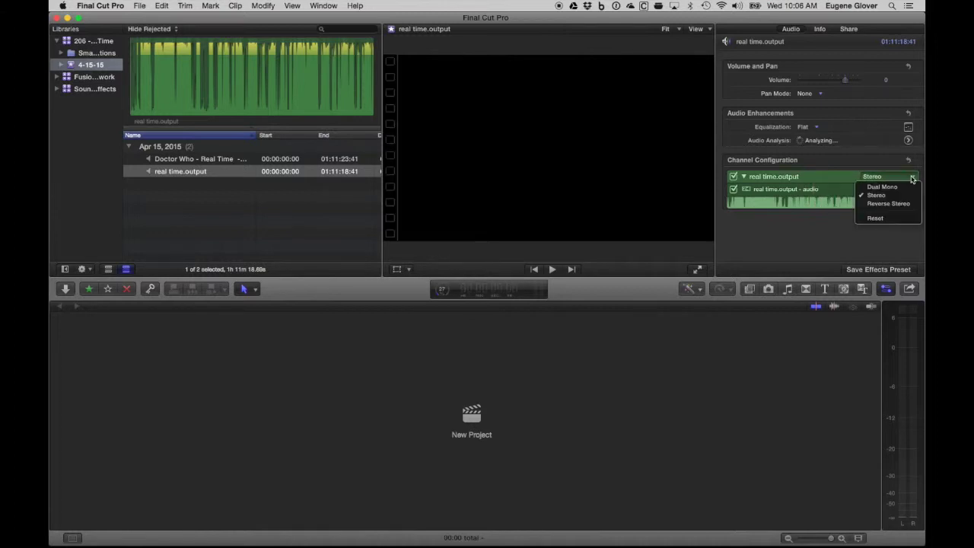
click(893, 188)
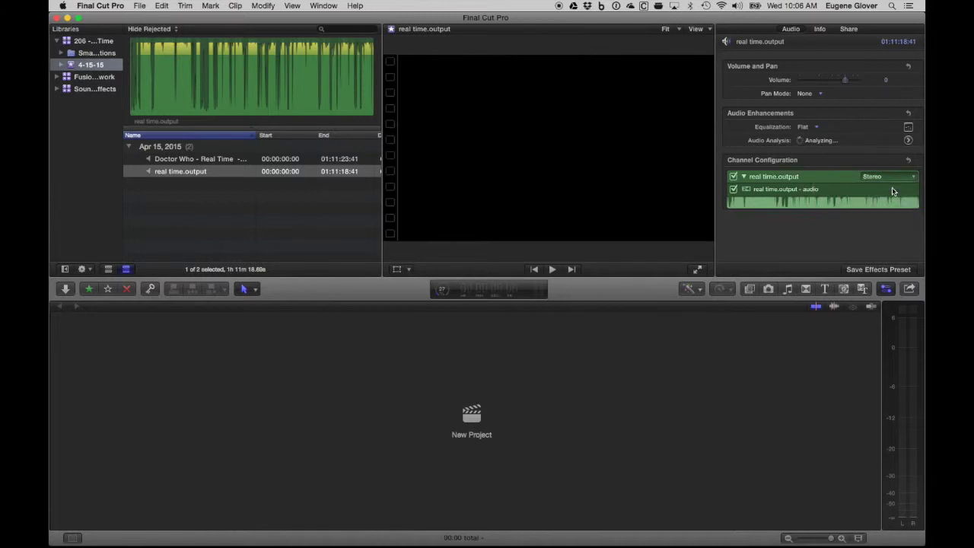
click(733, 215)
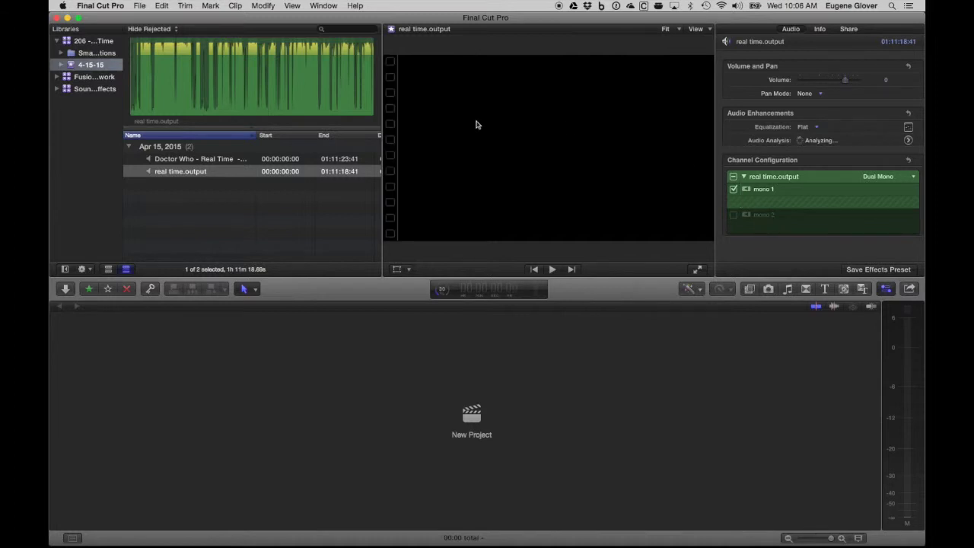
- Preview the two mono channels of the Doctor Who - Real Time RAW clip by playing short passages of each
click(217, 160)
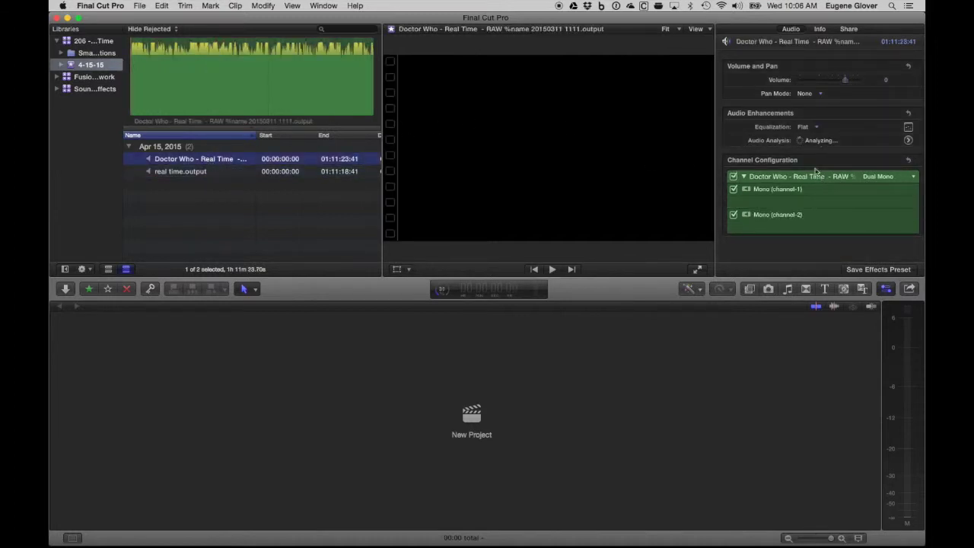
click(846, 176)
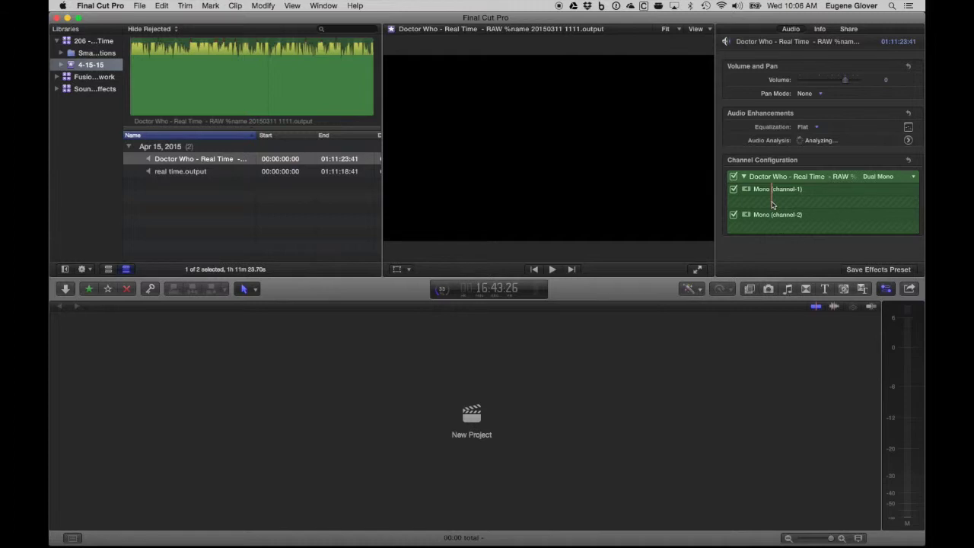
key(space)
key(space)
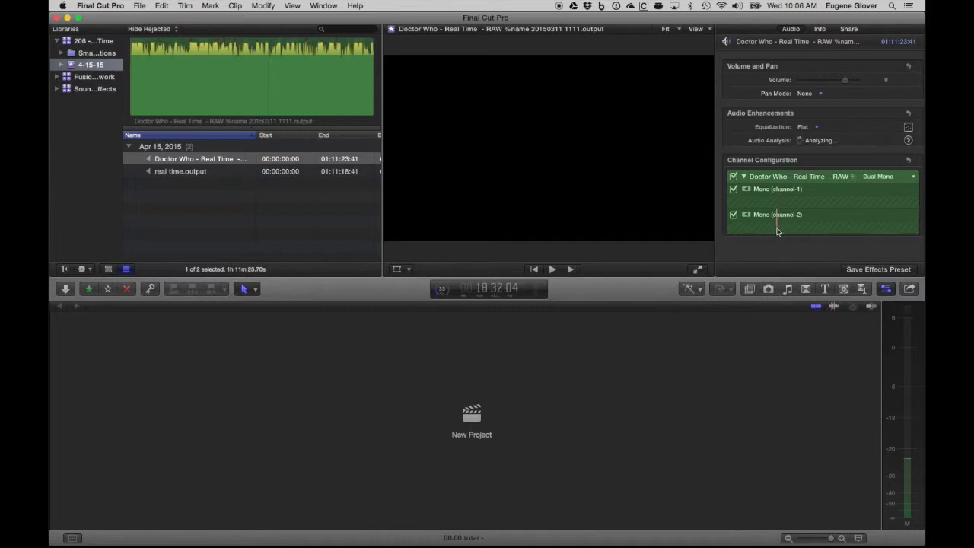
key(space)
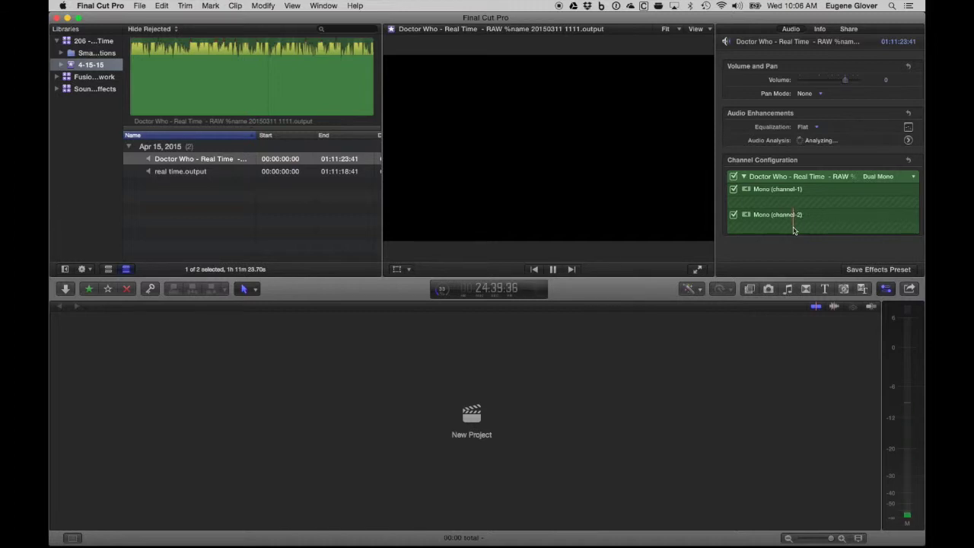
key(space)
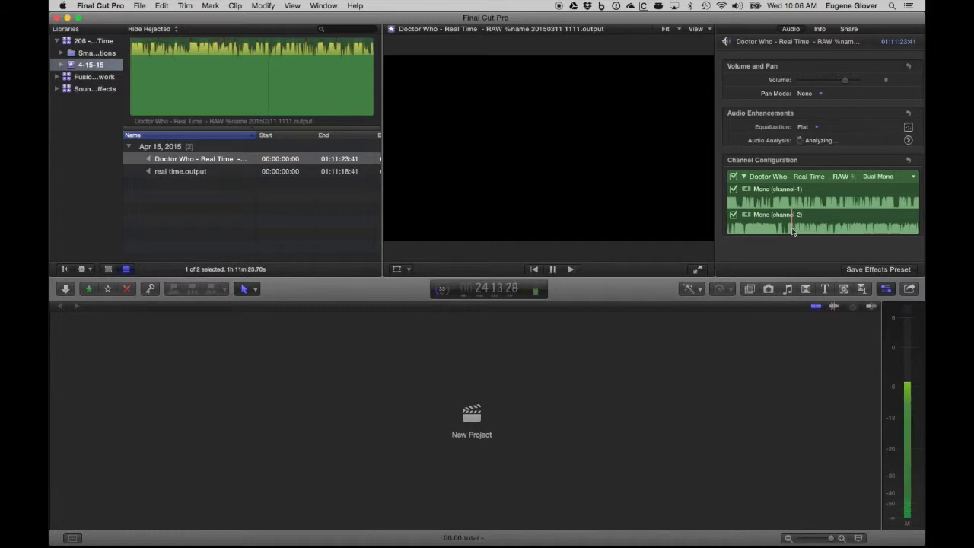
key(space)
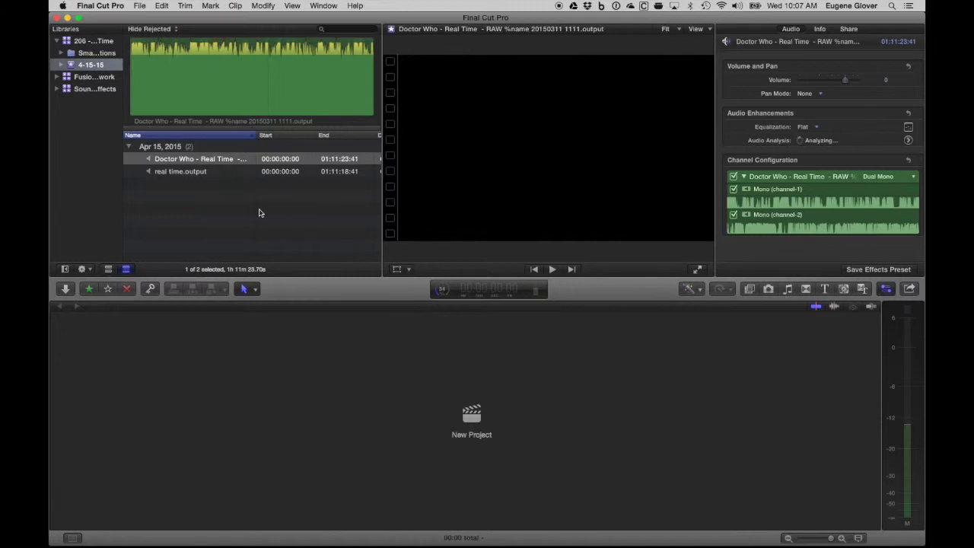
- Synchronize the two recordings into a clip named 206 in the 4-15-15 event, using audio for synchronization
shift+click(183, 172)
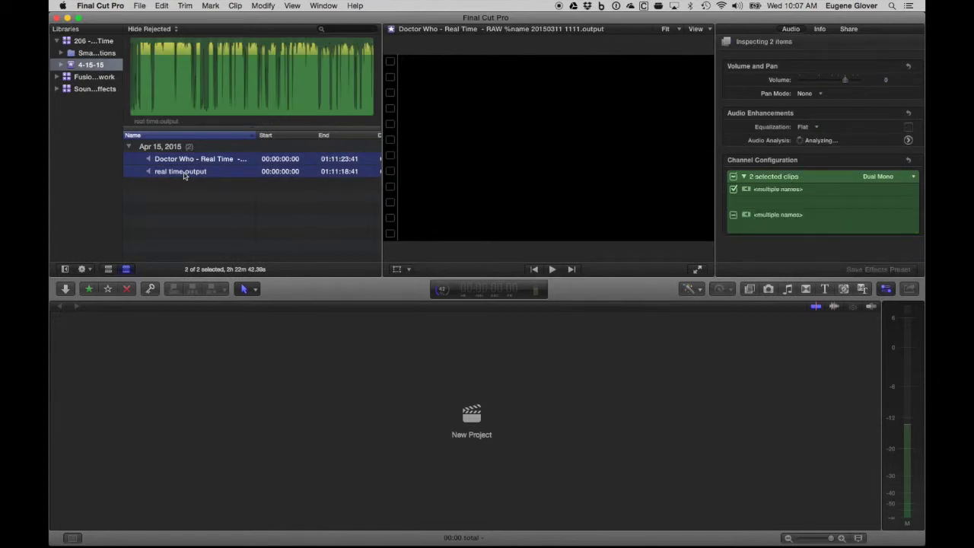
right_click(183, 171)
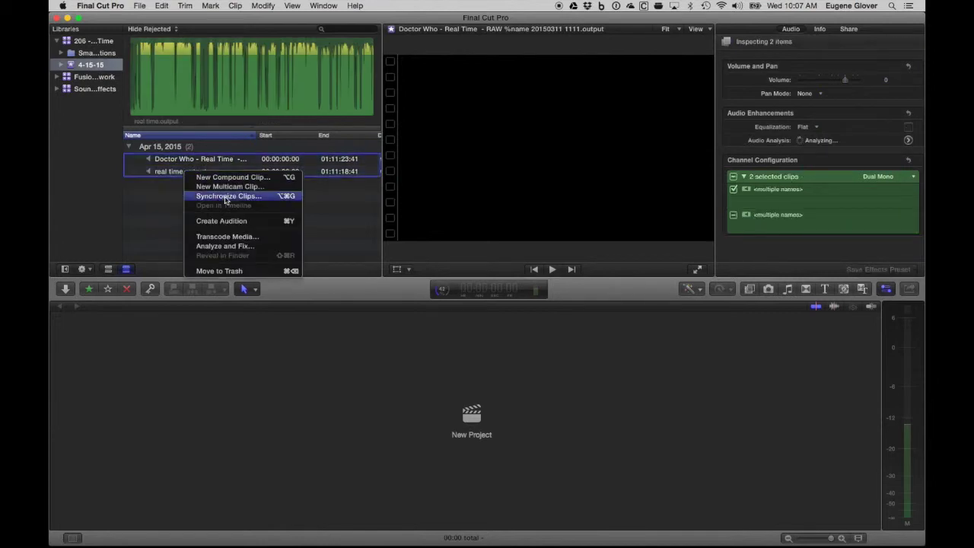
click(225, 197)
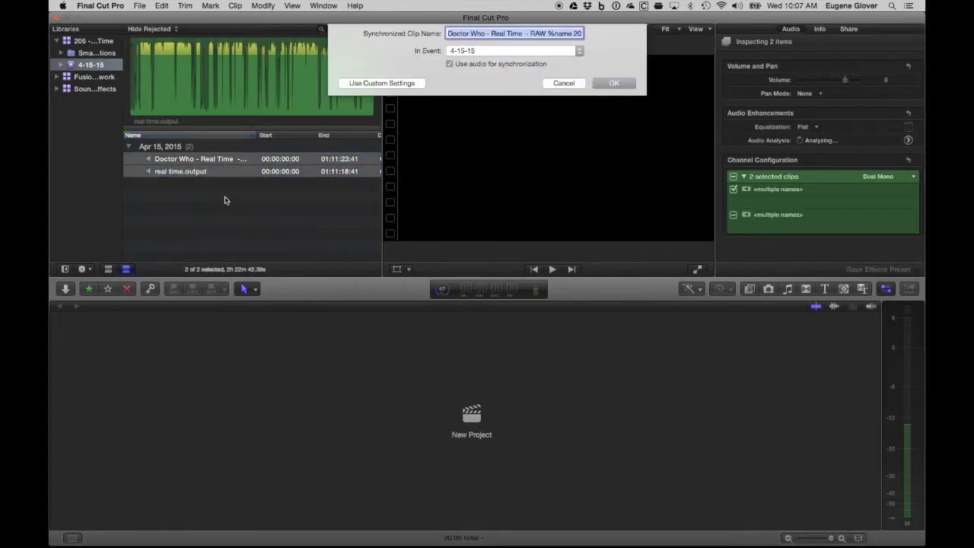
text(206)
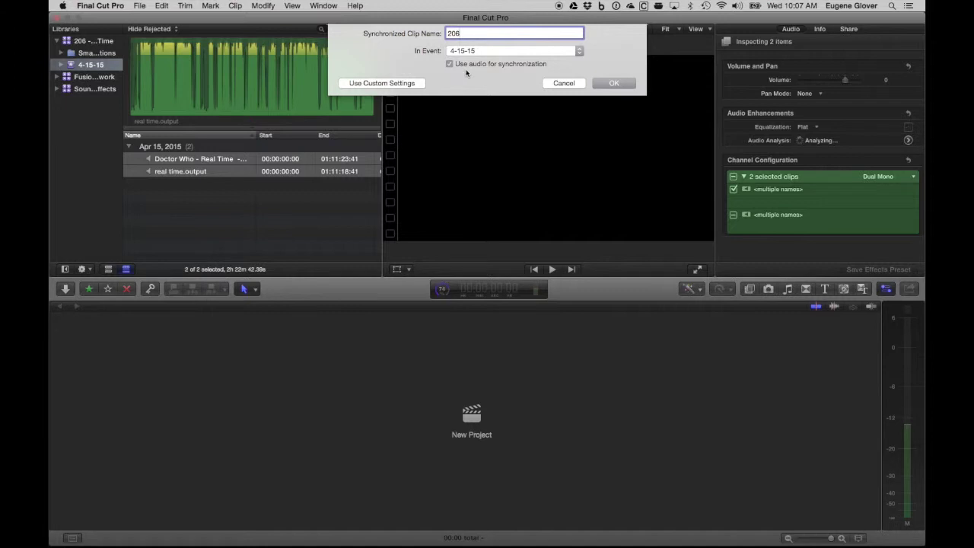
click(612, 83)
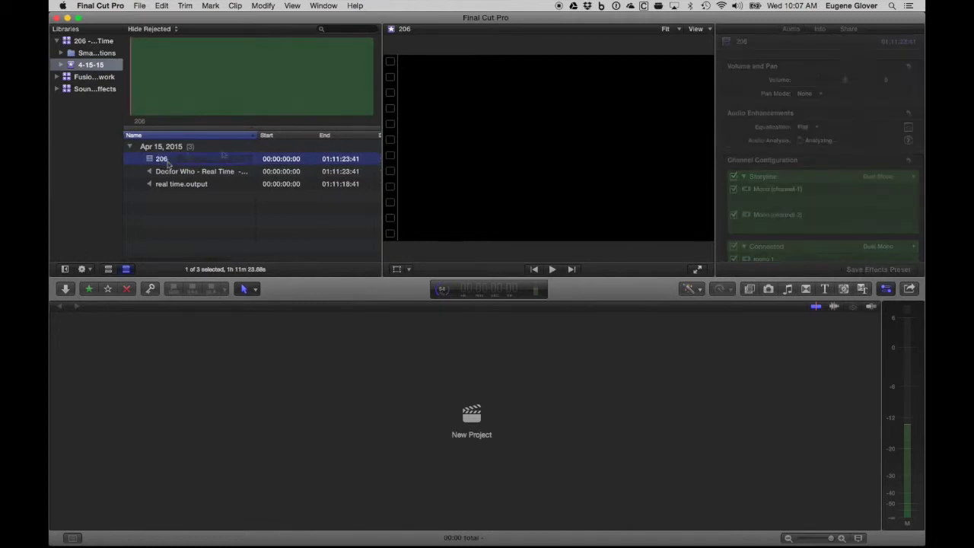
- In clip 206, disable the Storyline's Mono (channel-2) and the Connected audio's mono 2, playing short passages before and after
click(830, 233)
scroll(839, 218, down, 3)
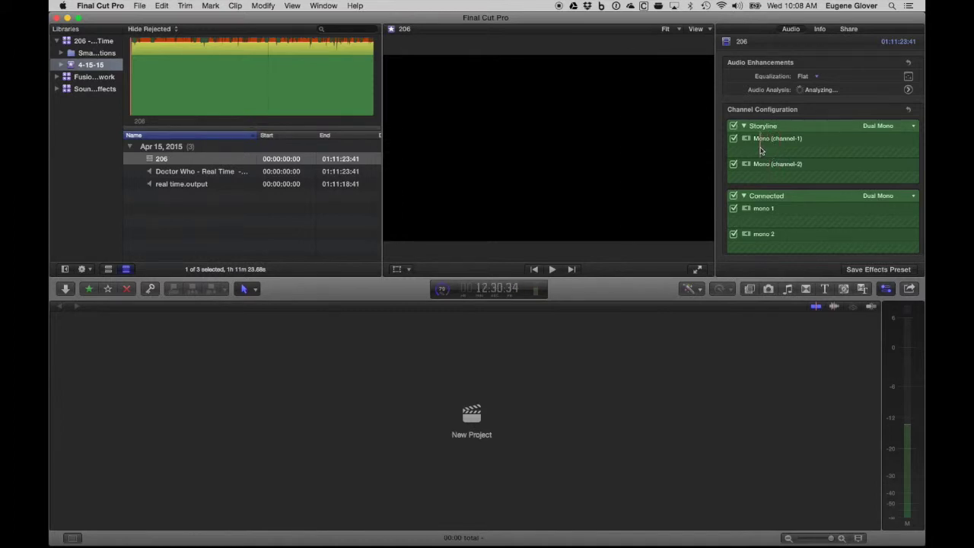
key(space)
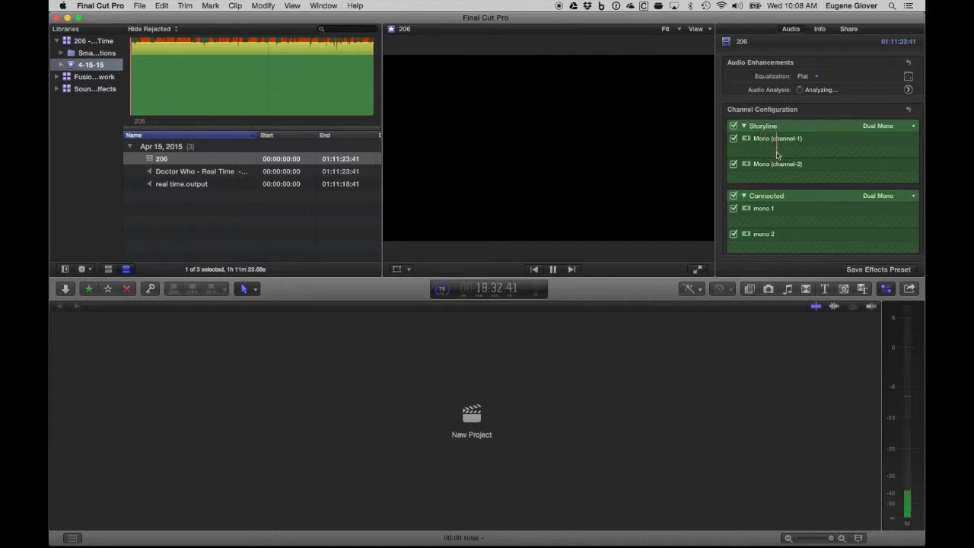
key(space)
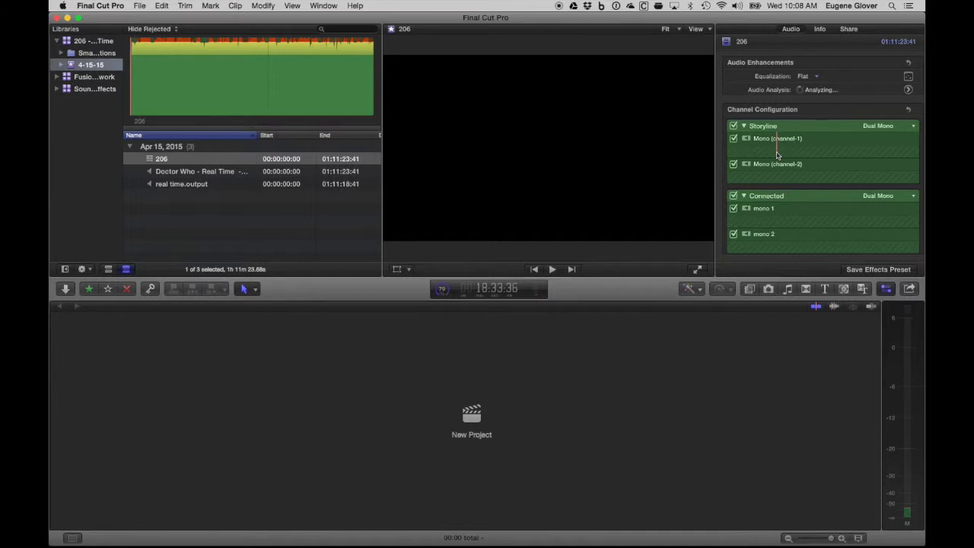
click(733, 164)
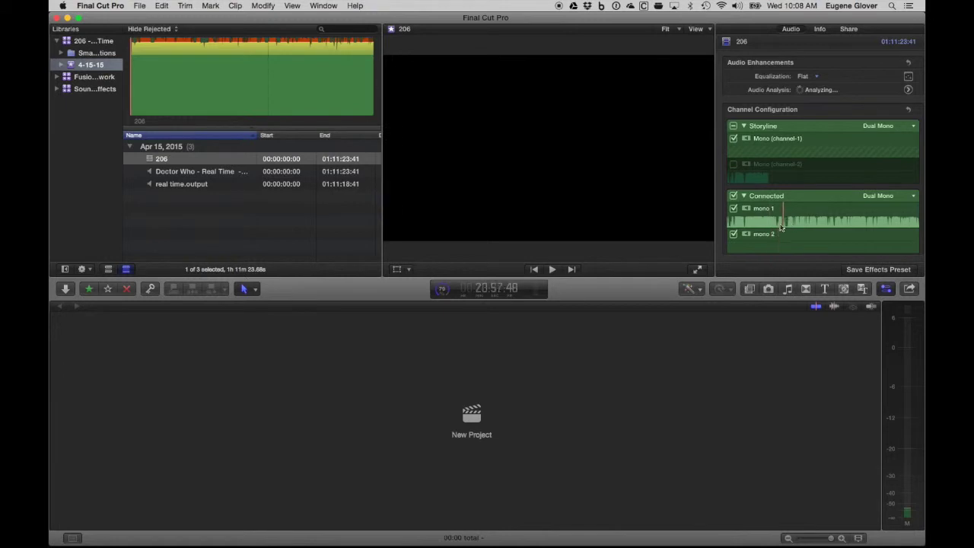
click(734, 235)
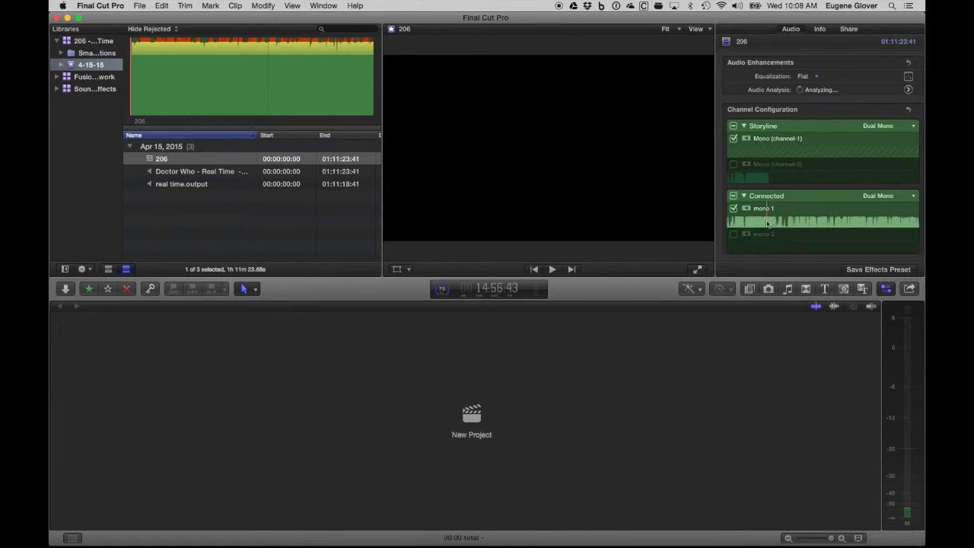
key(space)
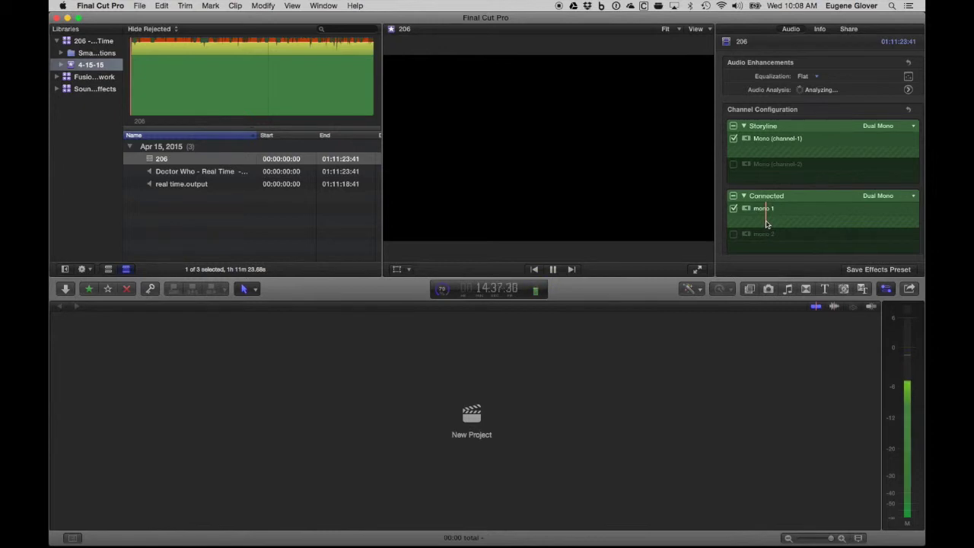
key(space)
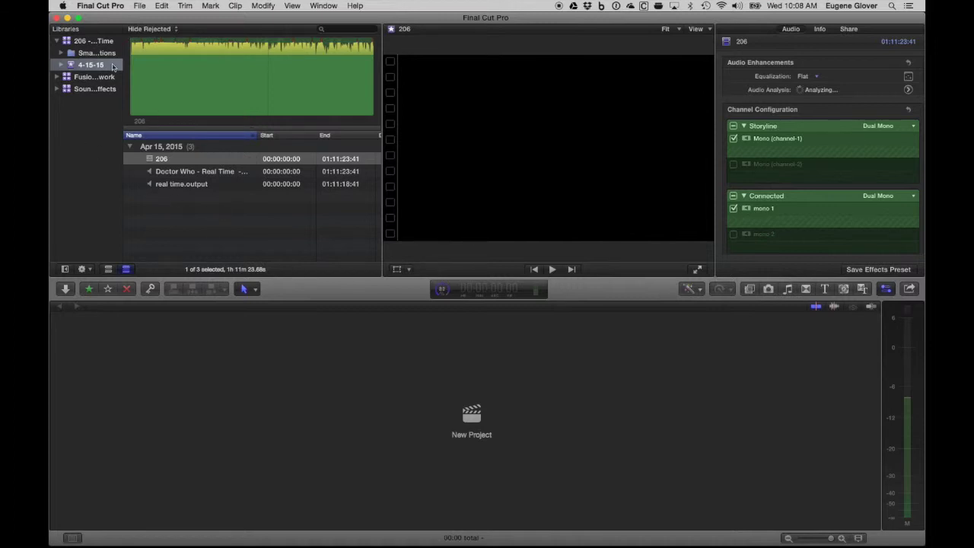
- Create a project named 206 - Doctor Who - Real Time in the 4-15-15 event, at 720p HD, 1280x720, 30p, with default audio settings
click(473, 417)
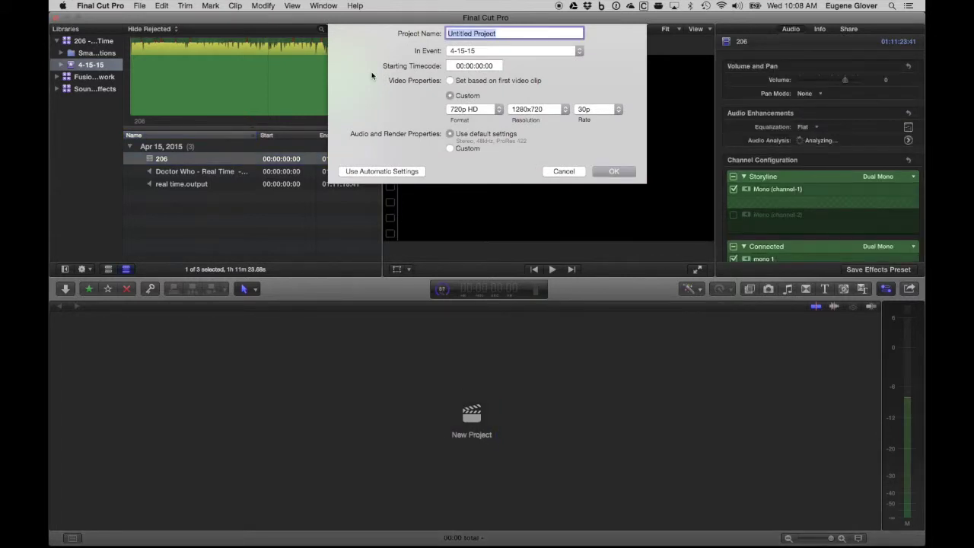
text(206 - Doctor Who - Real Time)
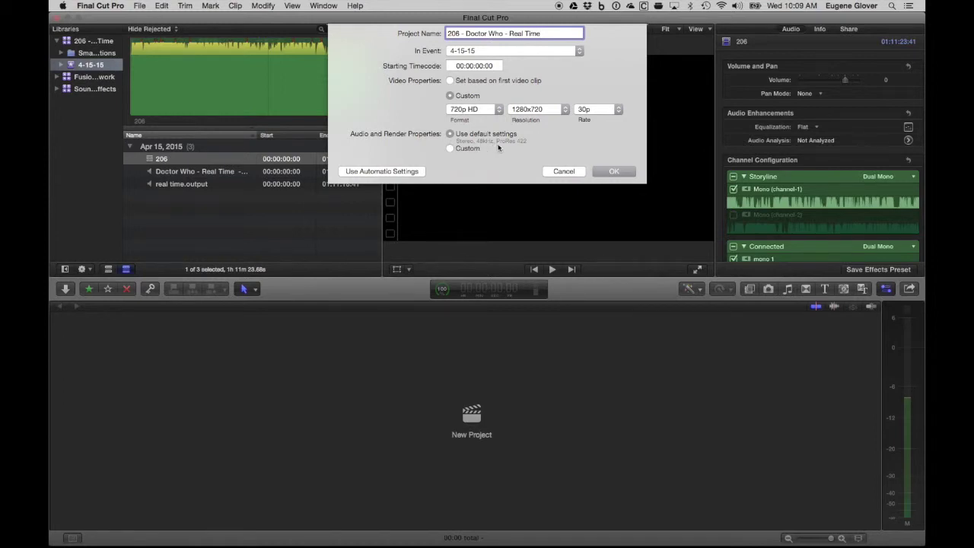
click(612, 171)
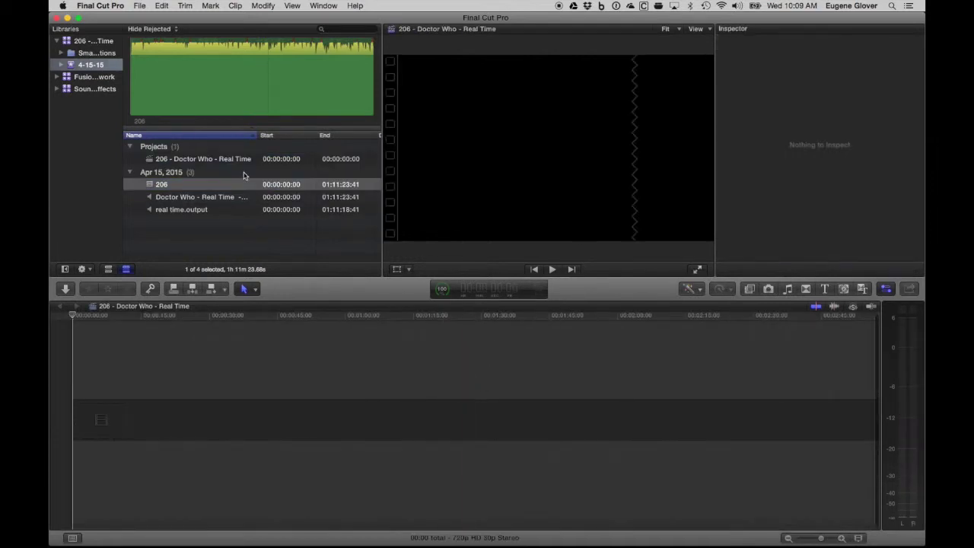
- Append Fusion Patrol Podcast Open Titles V2 from the Titles event to the project timeline
click(57, 77)
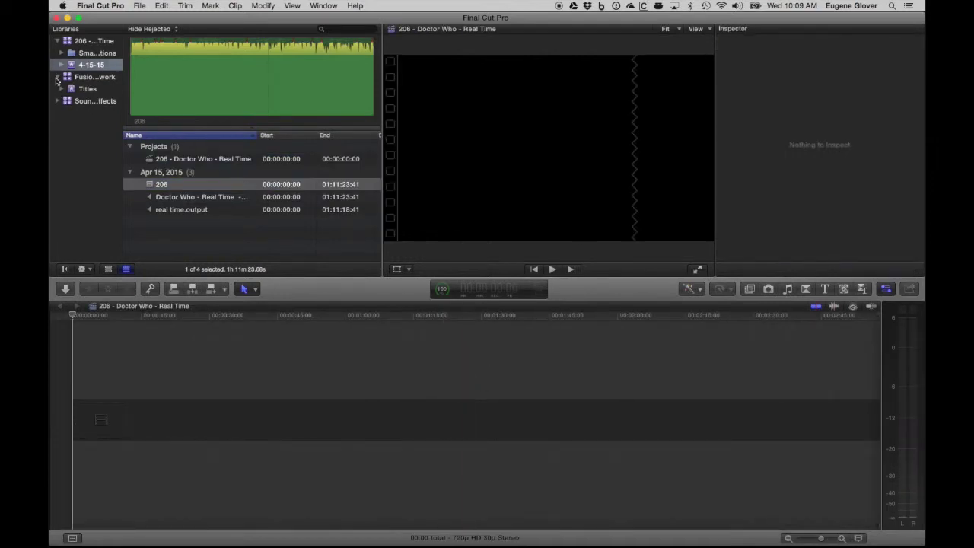
click(82, 90)
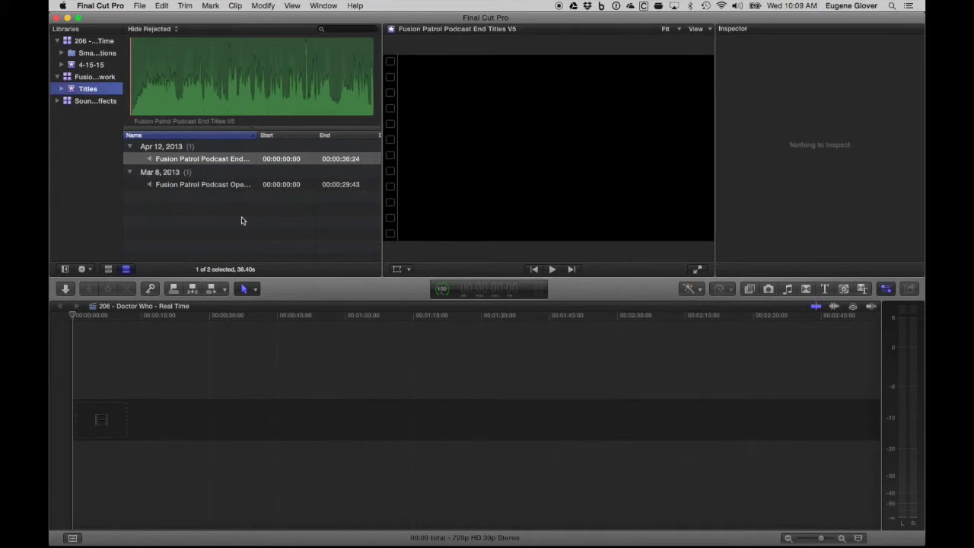
click(208, 184)
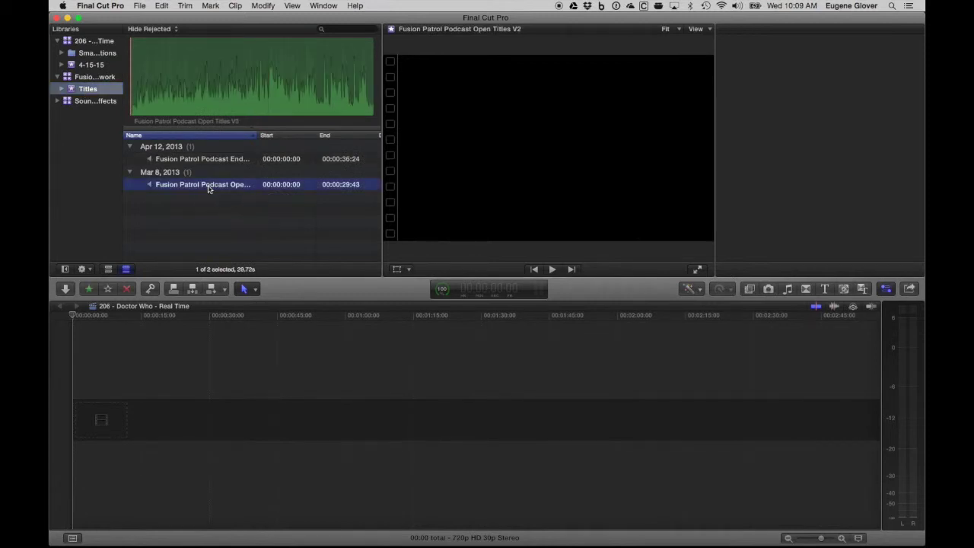
key(e)
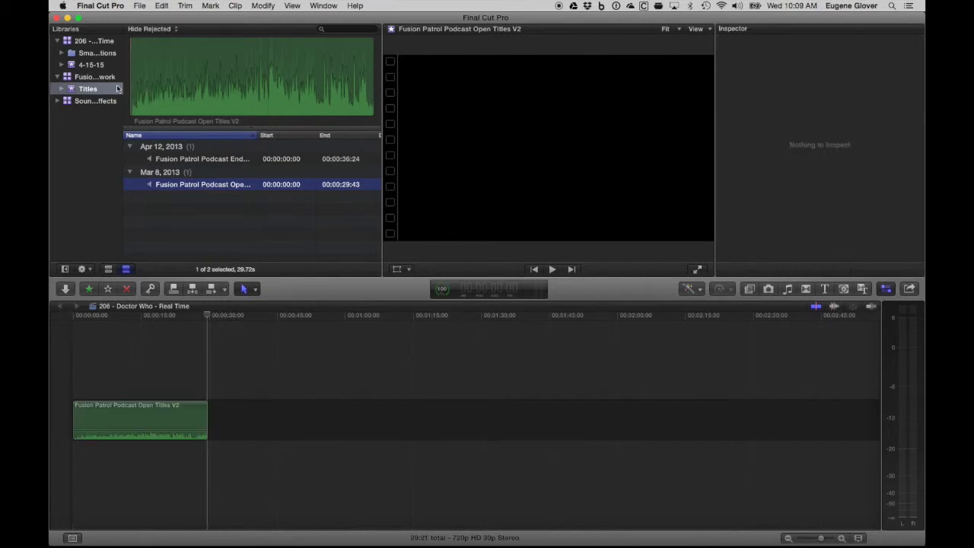
- Append clip 206 from the 4-15-15 event and Fusion Patrol Podcast End Titles V5 from the Titles event to the project timeline
click(96, 67)
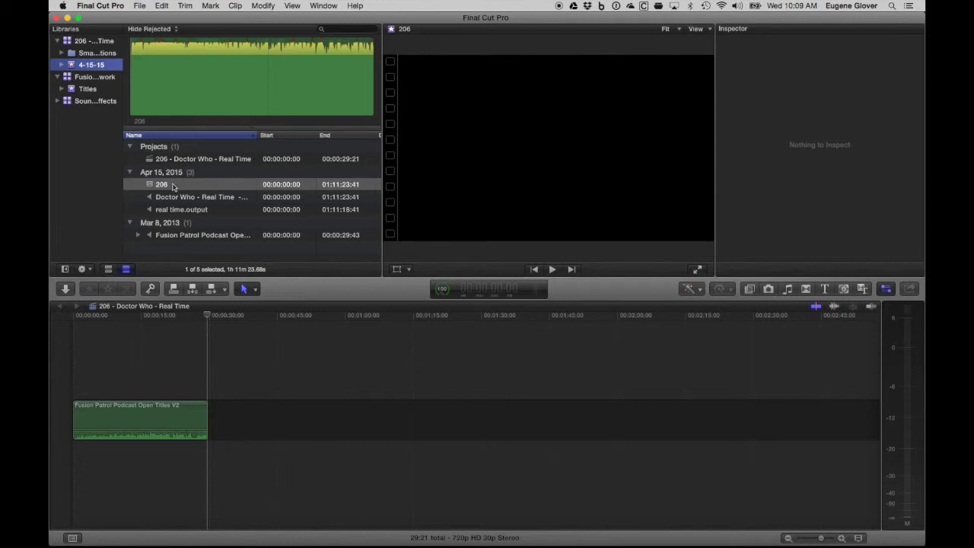
key(e)
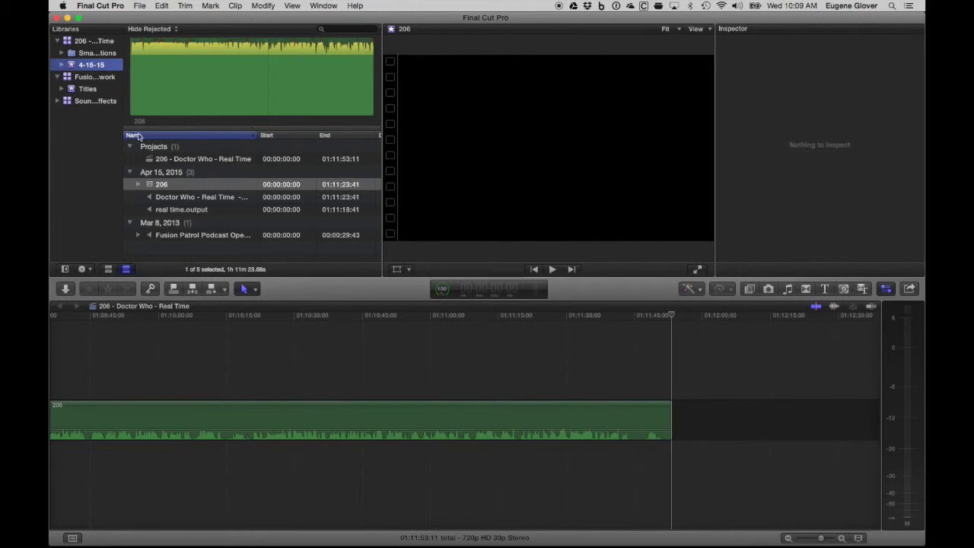
click(92, 93)
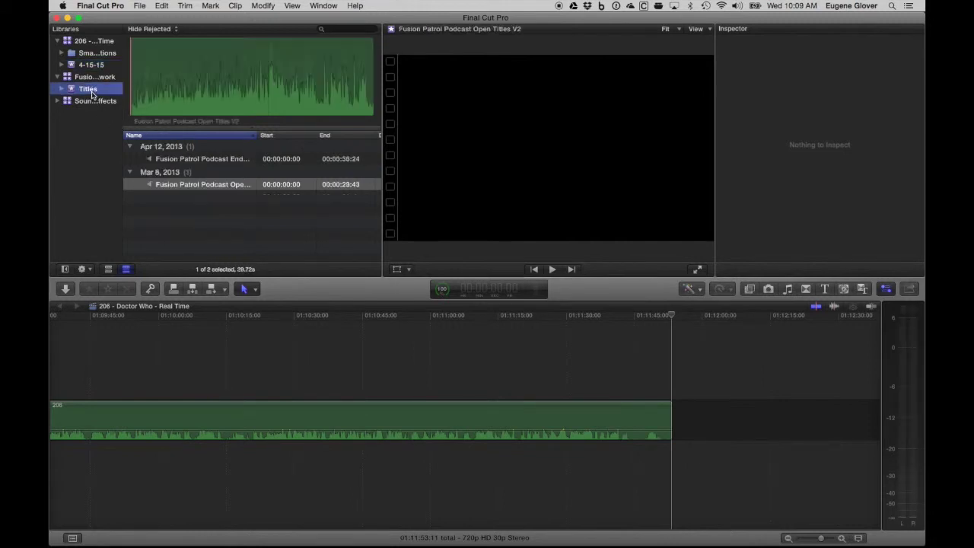
click(211, 161)
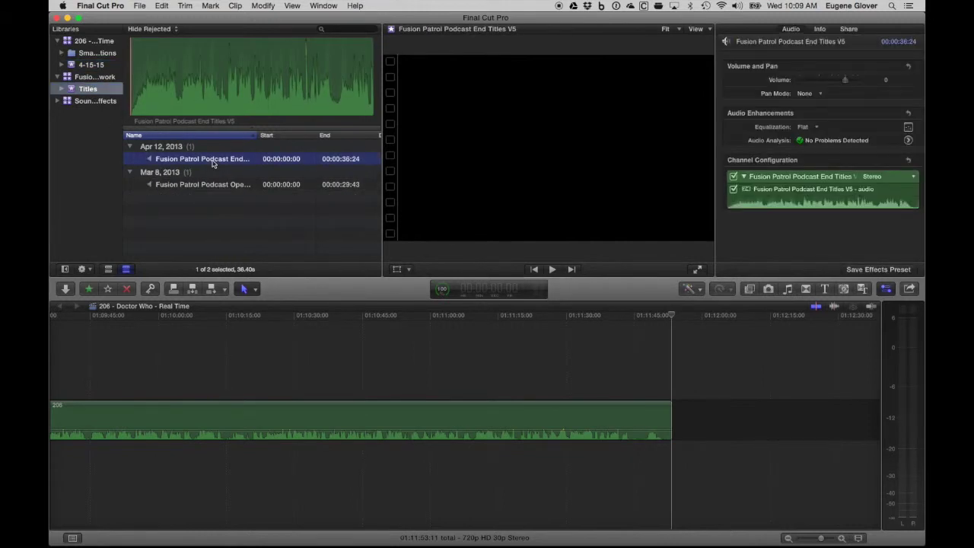
key(e)
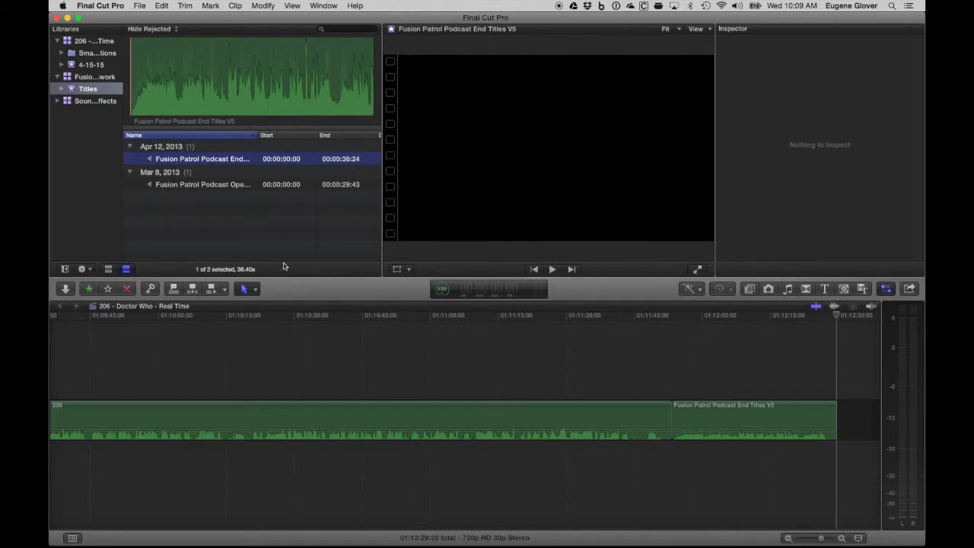
click(396, 348)
key(shift+z)
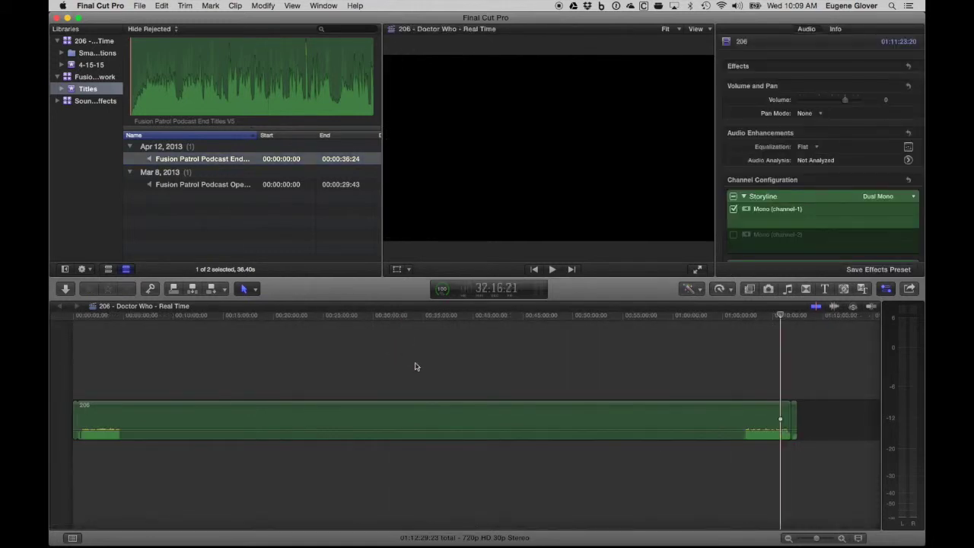
click(825, 318)
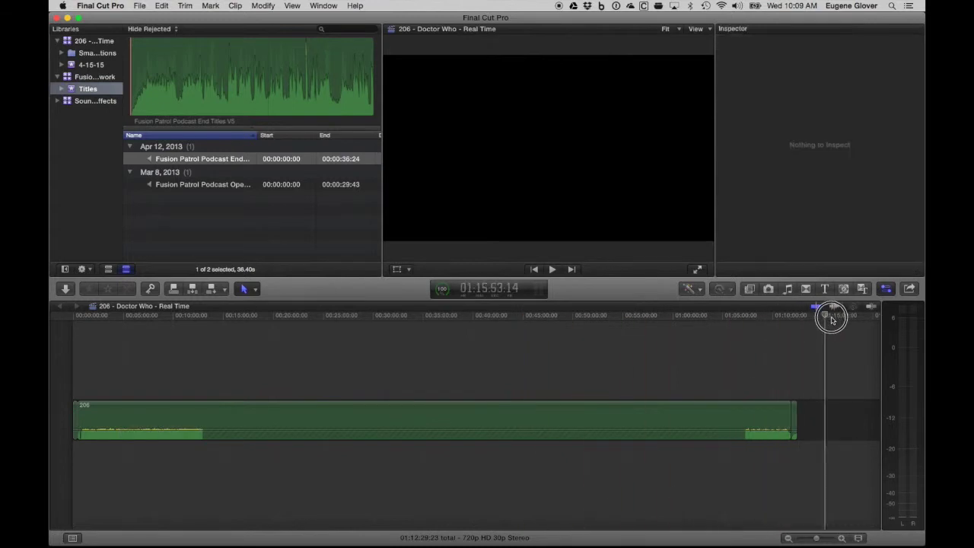
drag(825, 319, 739, 323)
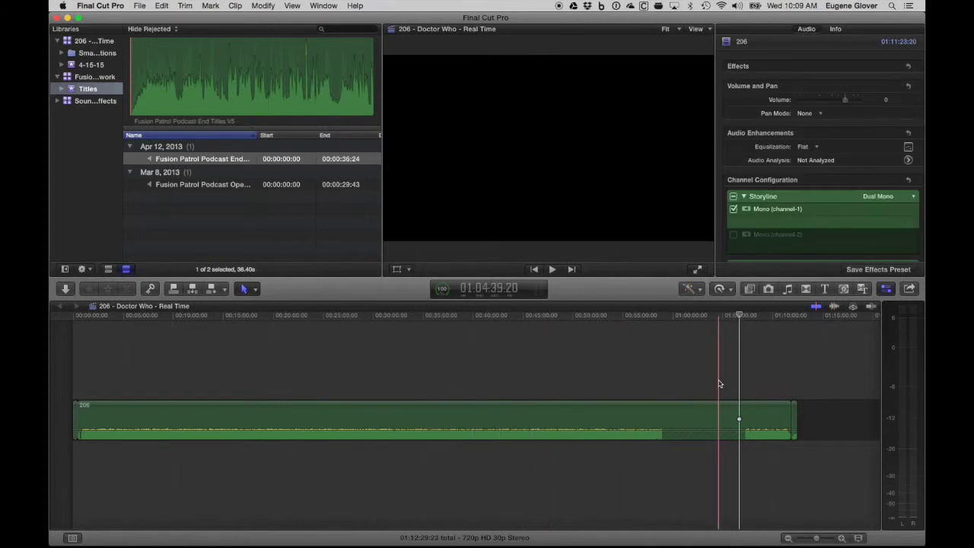
- Play the start of clip 206, split it at 55:01, delete the section between the open titles and the cut, and play the join
scroll(719, 384, left, 2)
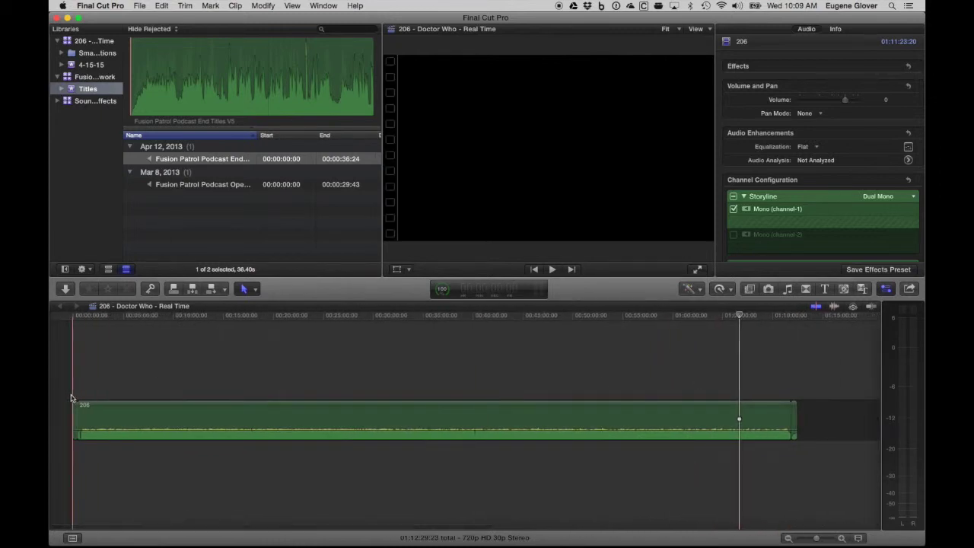
key(super+equal)
key(super+equal)
key(super+equal)
key(super+equal)
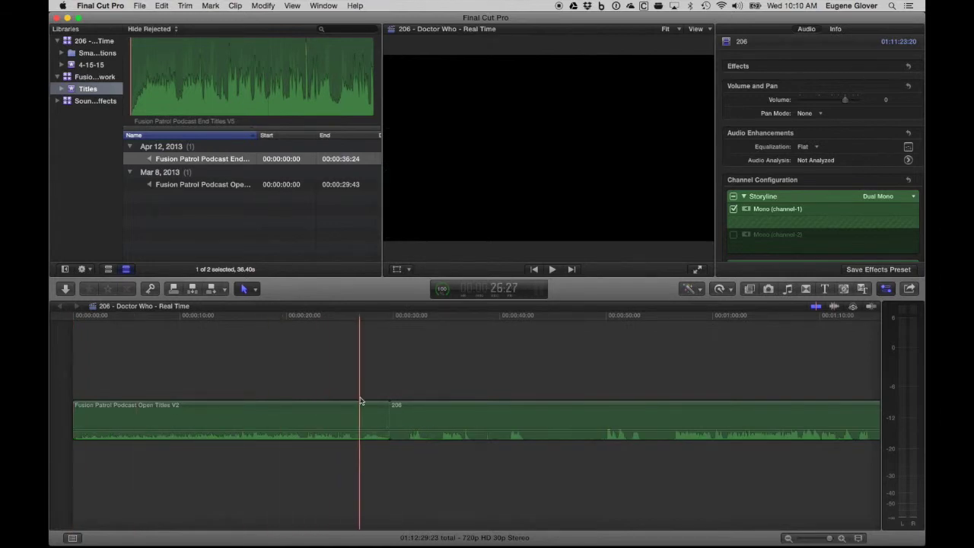
key(space)
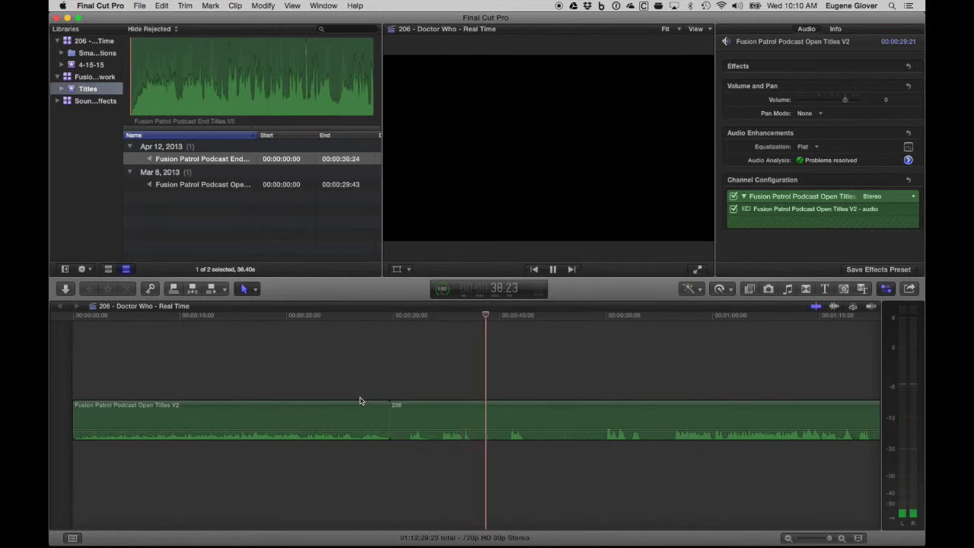
key(space)
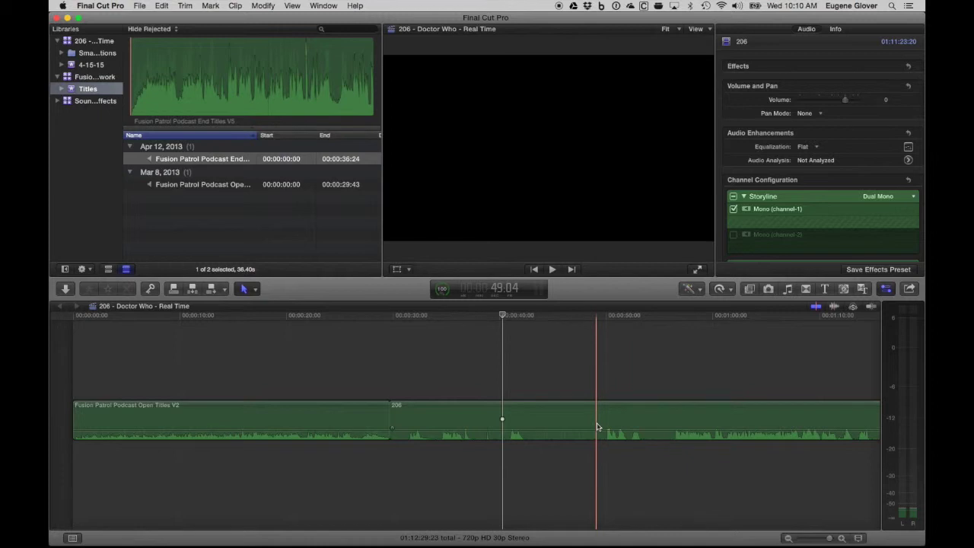
key(space)
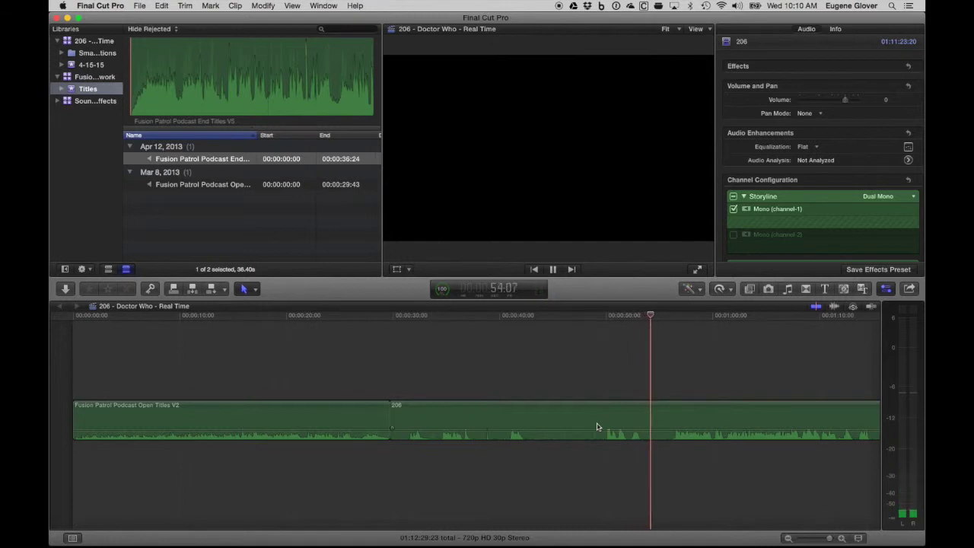
key(space)
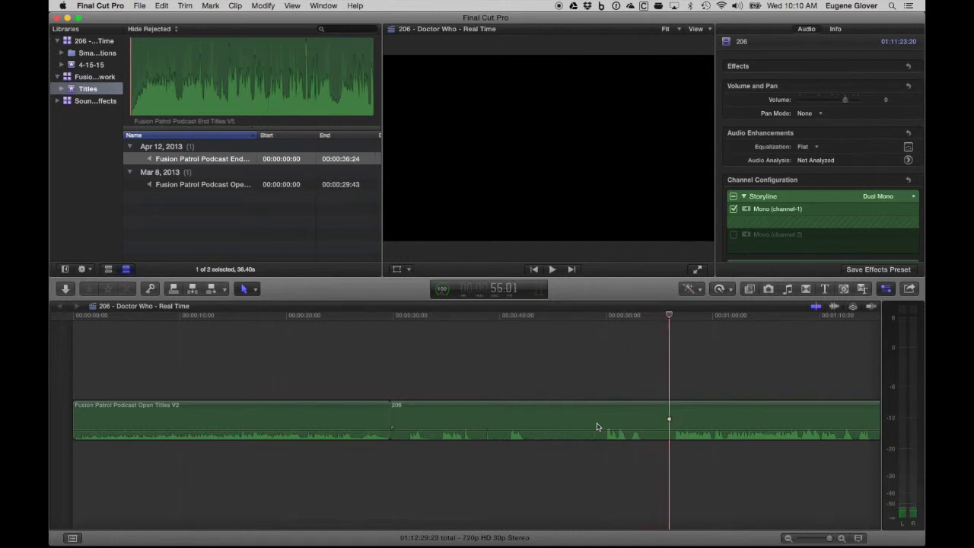
key(super+b)
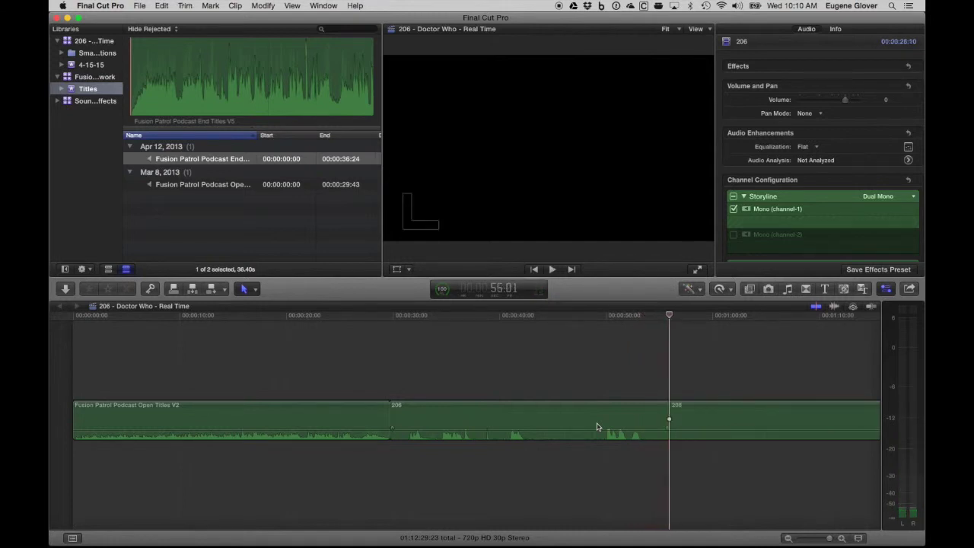
click(596, 425)
key(Delete)
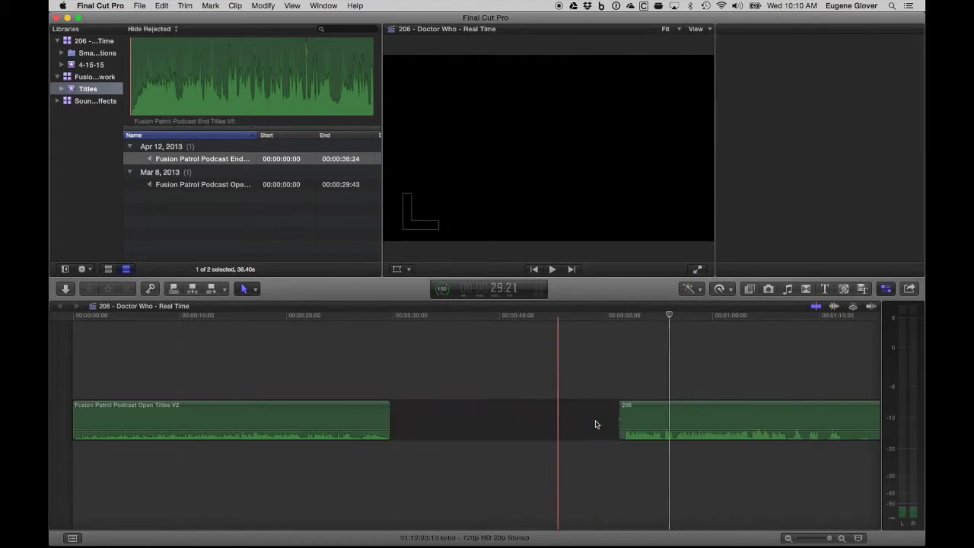
click(376, 317)
key(space)
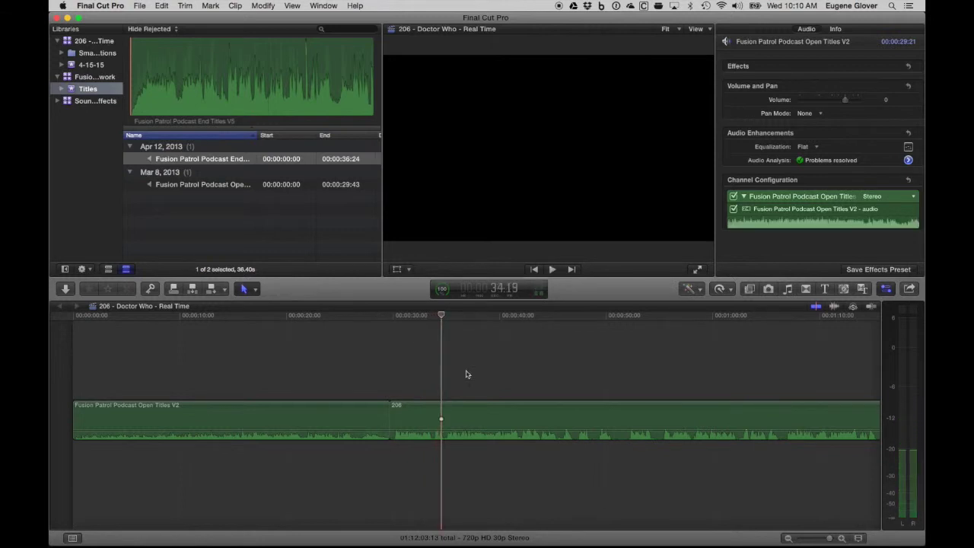
- Play the end of clip 206, split it at 01:11:18:11, and delete the remainder before the end titles
scroll(537, 391, right, 10)
scroll(537, 389, right, 15)
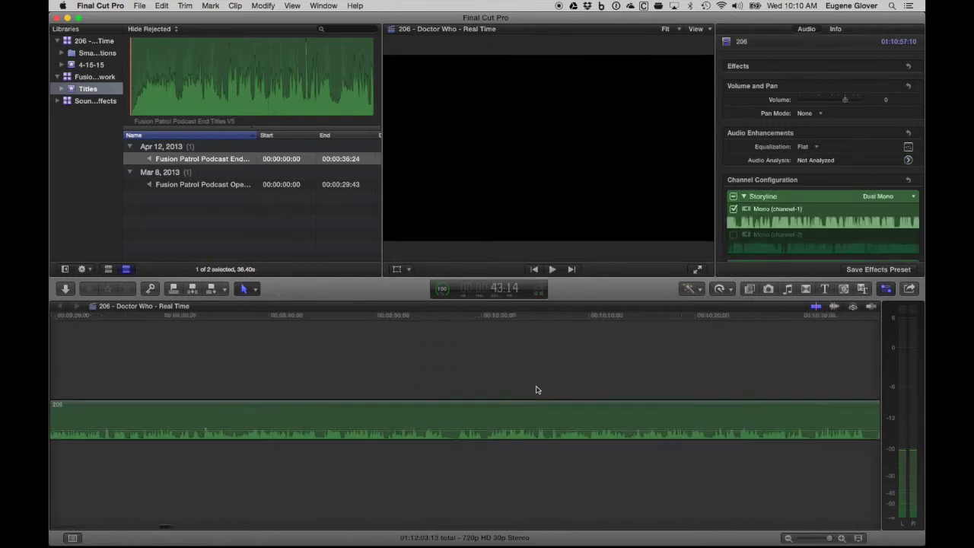
scroll(536, 389, left, 5)
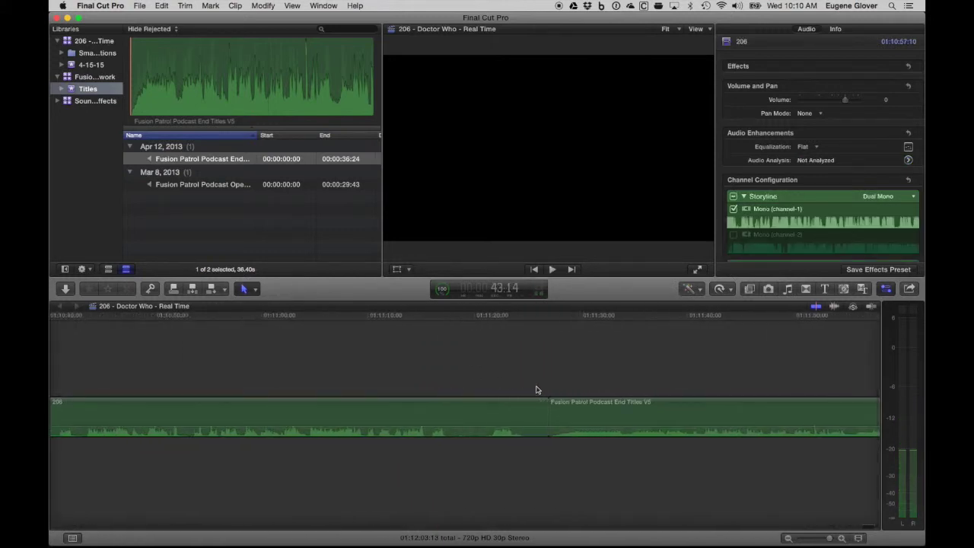
click(422, 320)
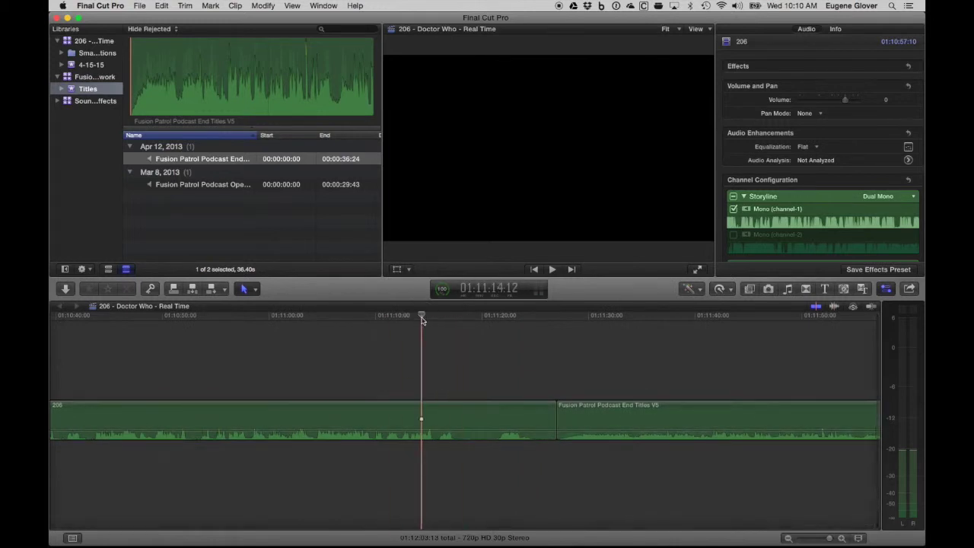
key(space)
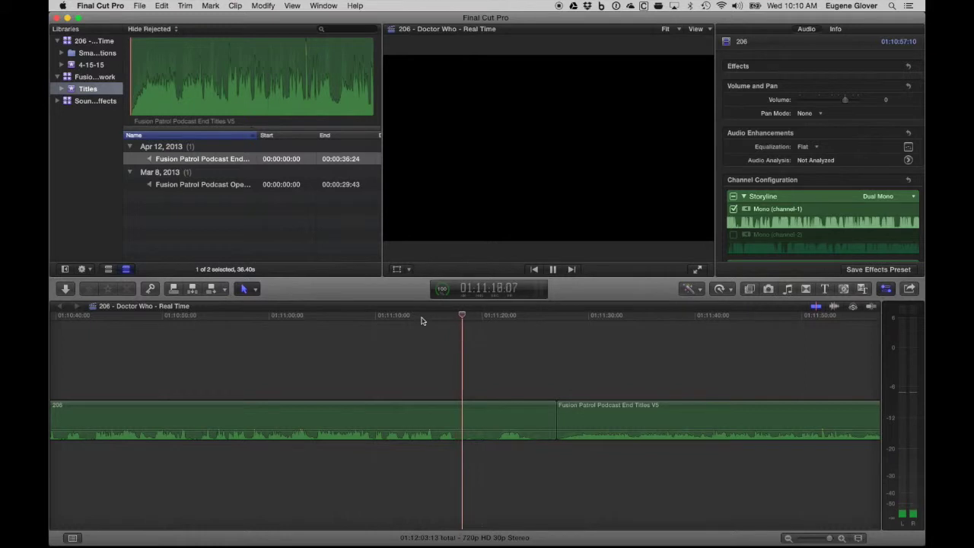
key(space)
key(super+b)
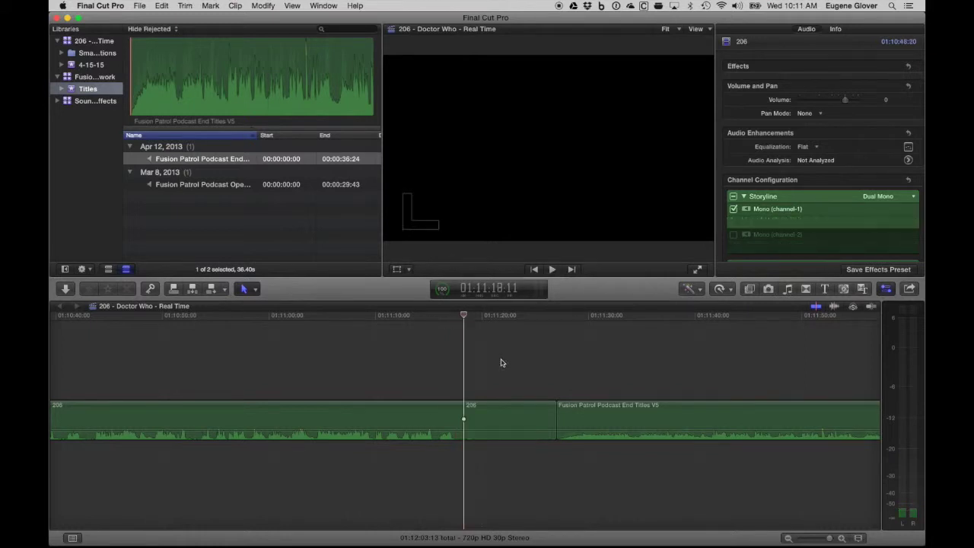
click(531, 423)
key(Delete)
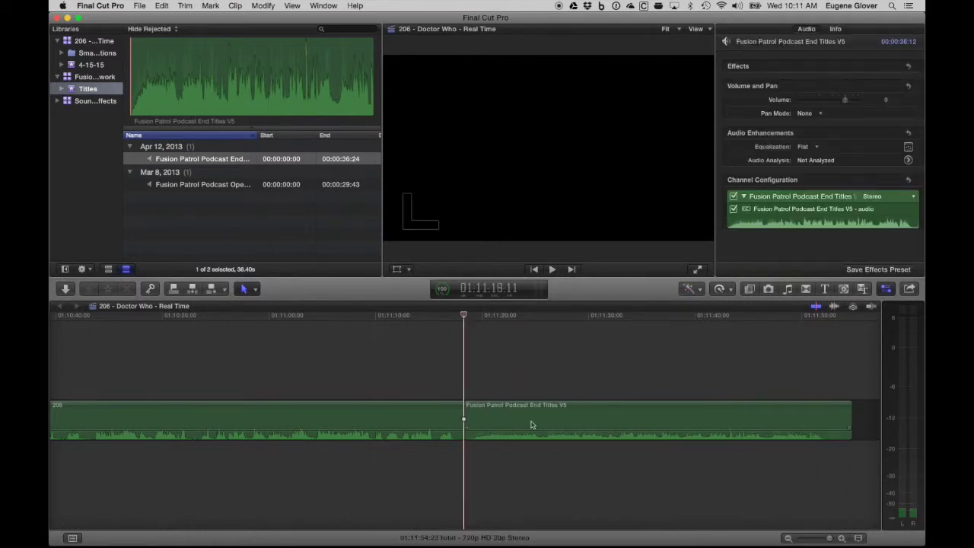
- Connect the end titles clip below the storyline so it starts about 1.5 seconds before clip 206 ends, and play the overlap
drag(552, 420, 538, 471)
drag(537, 471, 540, 455)
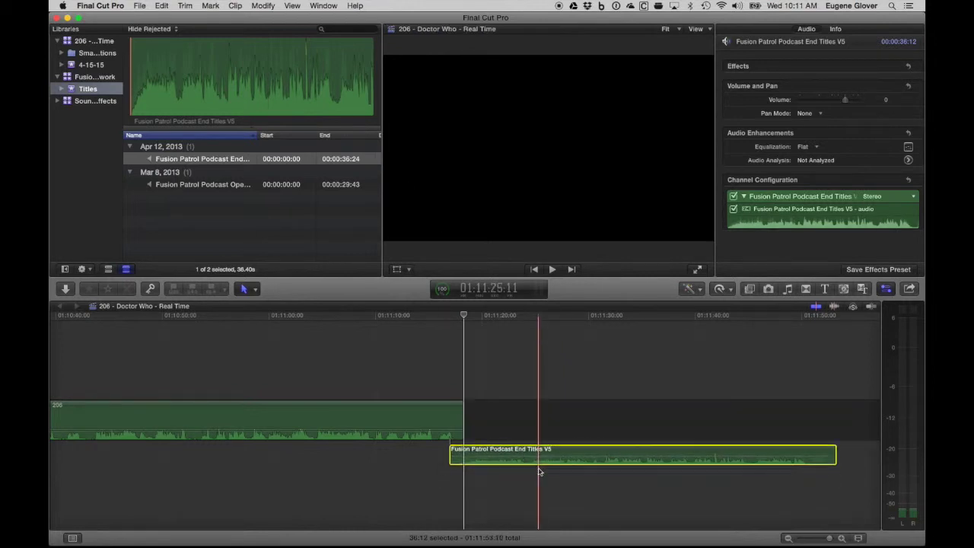
click(436, 320)
key(space)
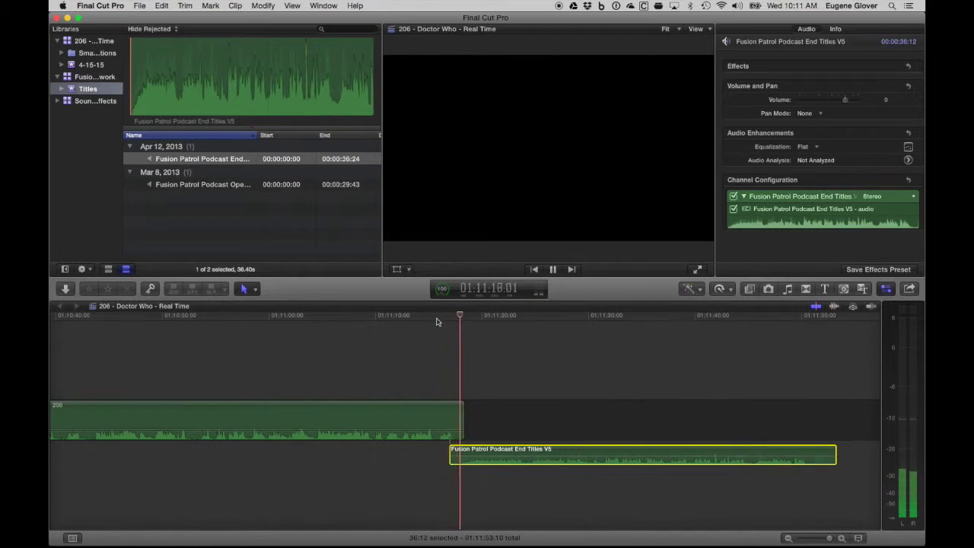
key(space)
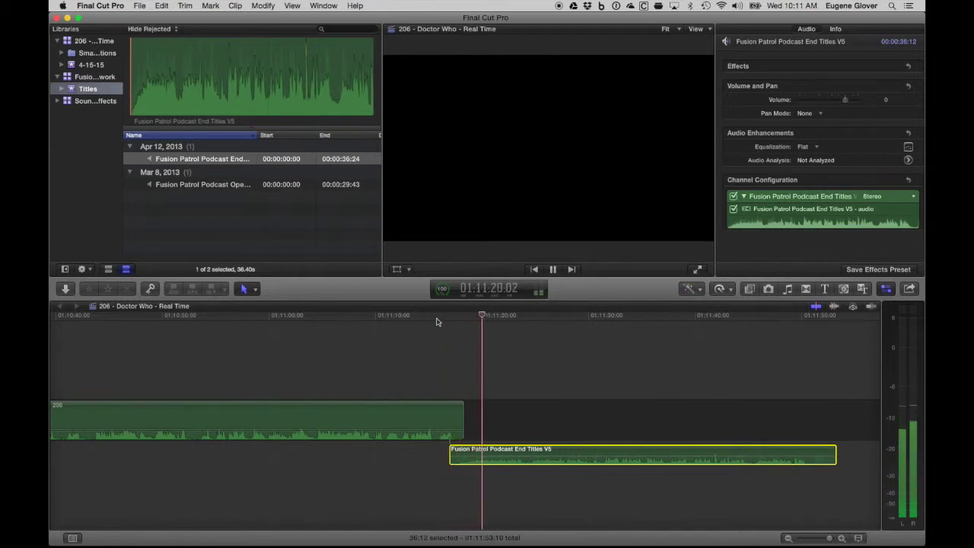
- Expand the audio components of clip 206 just after the open titles in the timeline
key(shift+z)
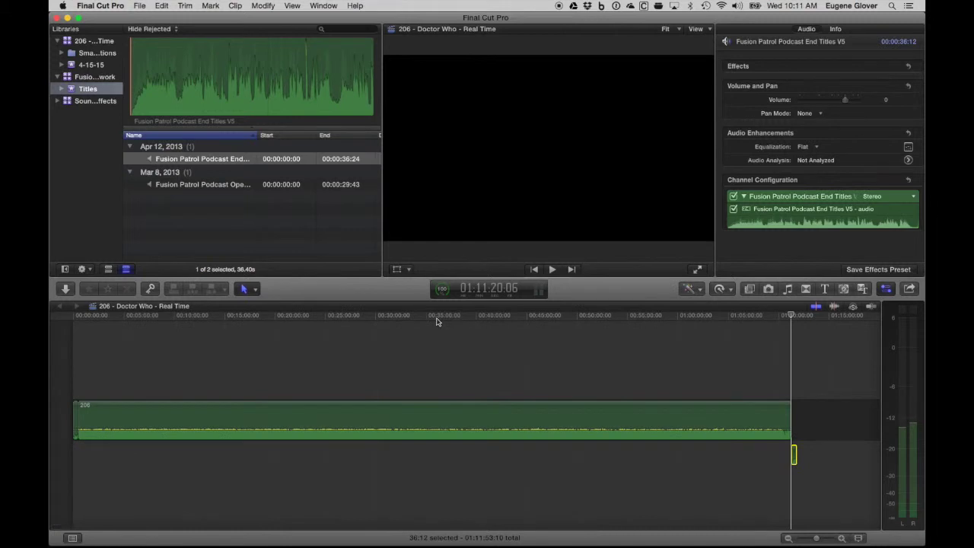
click(777, 316)
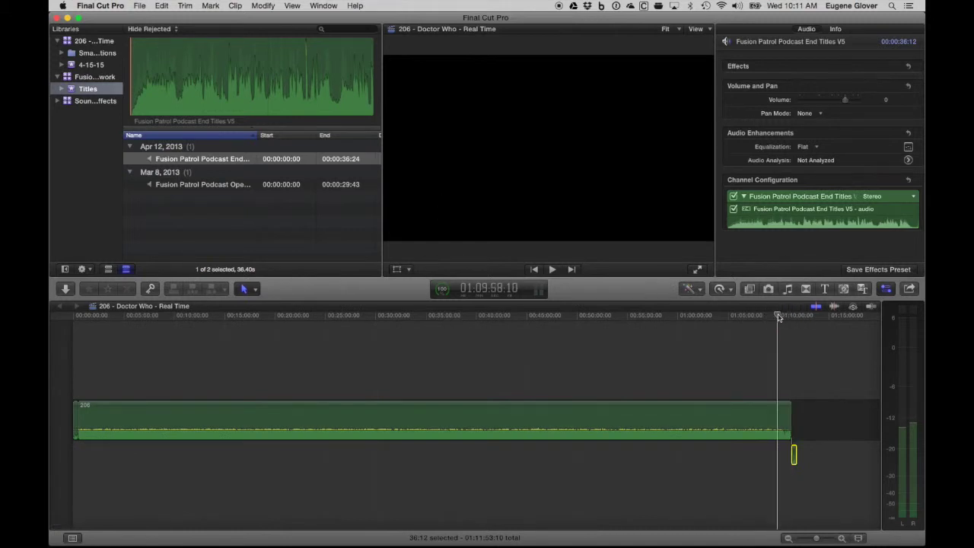
scroll(381, 337, left, 3)
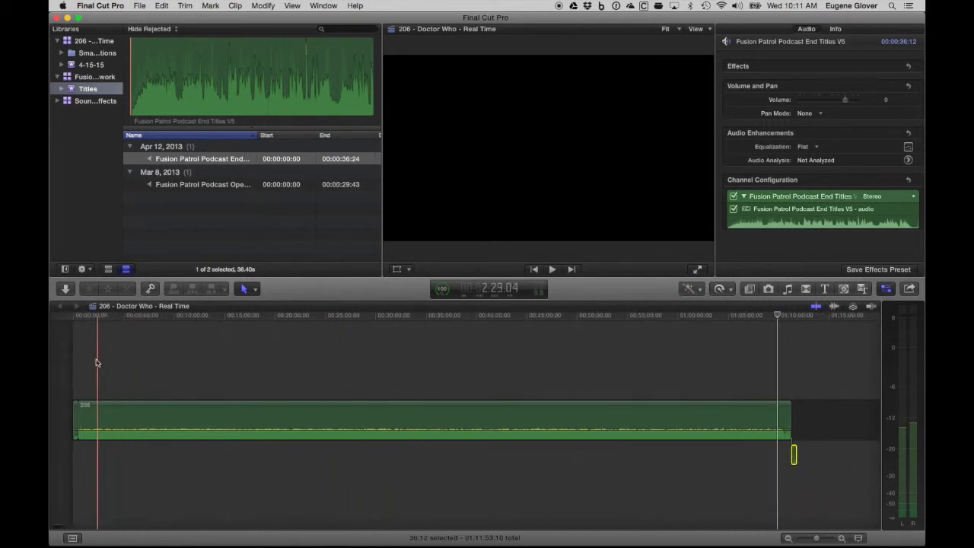
click(97, 366)
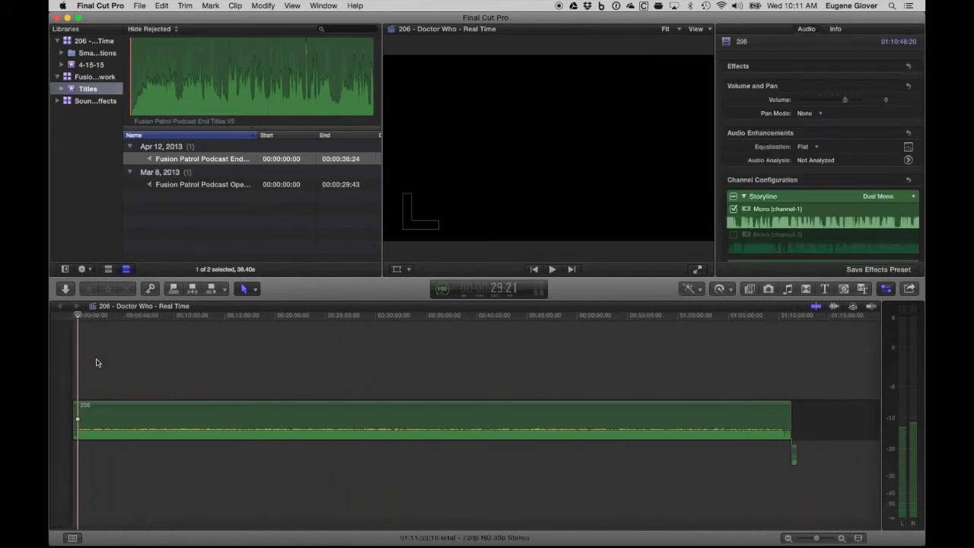
key(super+equal)
key(super+equal)
key(super+equal)
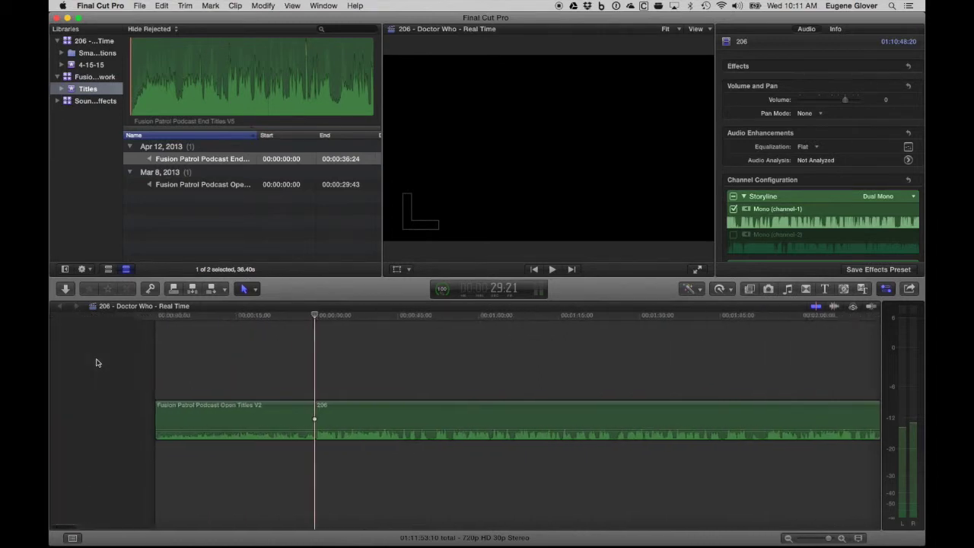
scroll(97, 362, right, 3)
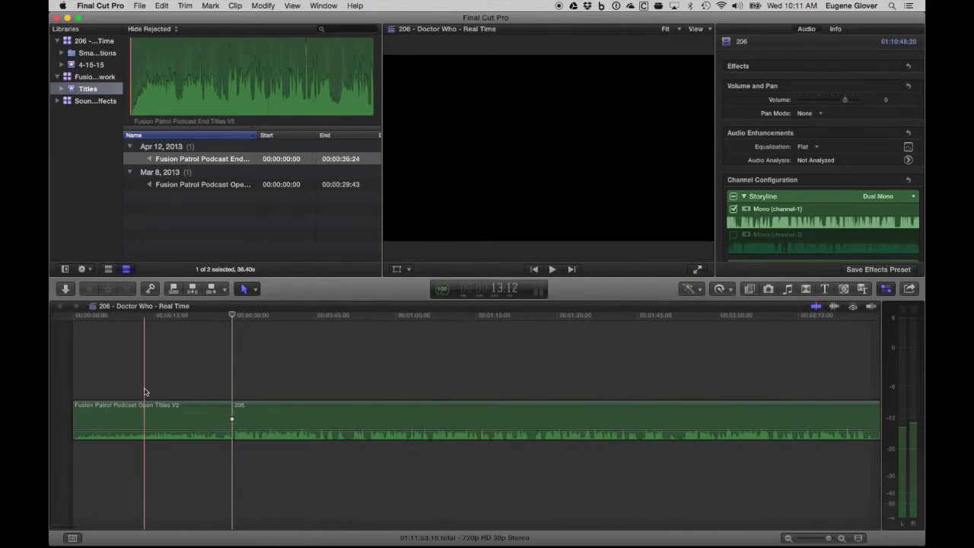
scroll(146, 392, right, 1)
scroll(88, 366, left, 1)
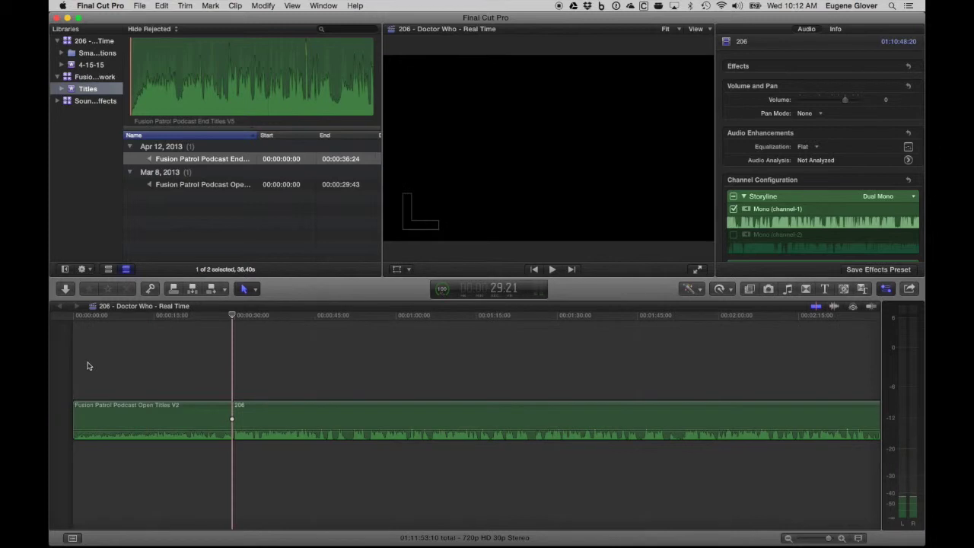
click(344, 411)
right_click(344, 410)
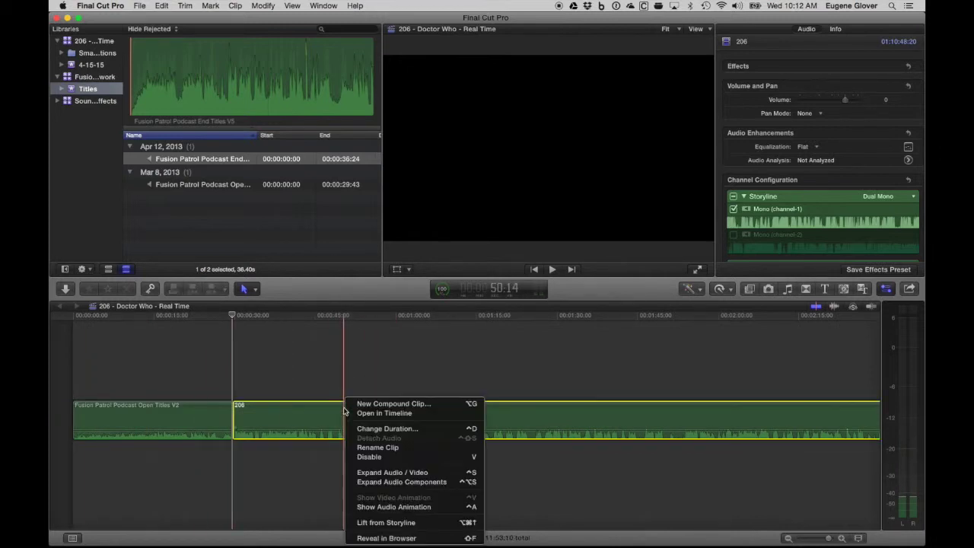
click(410, 482)
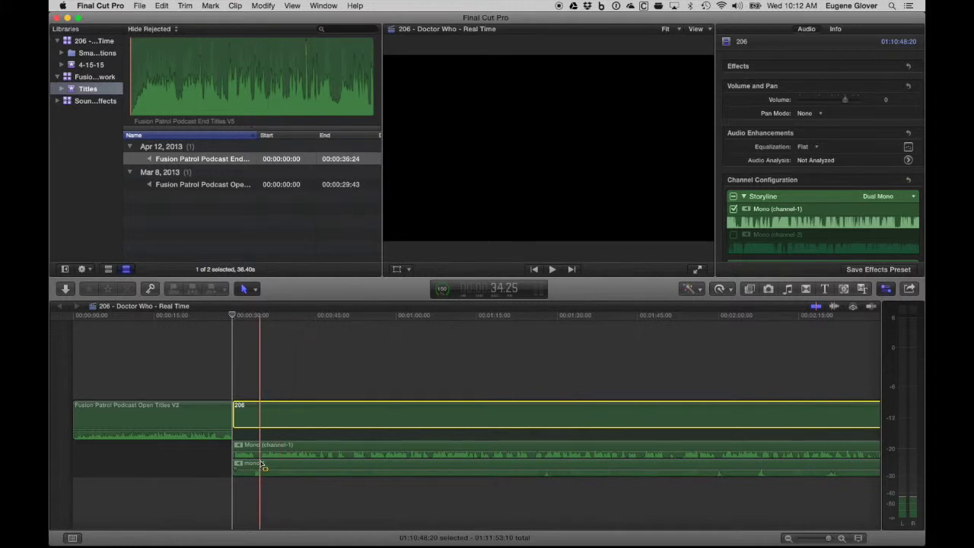
- Clear the range selected on the mono 1 component and play clip 206 from 55:22 to check the meter level
drag(283, 465, 382, 473)
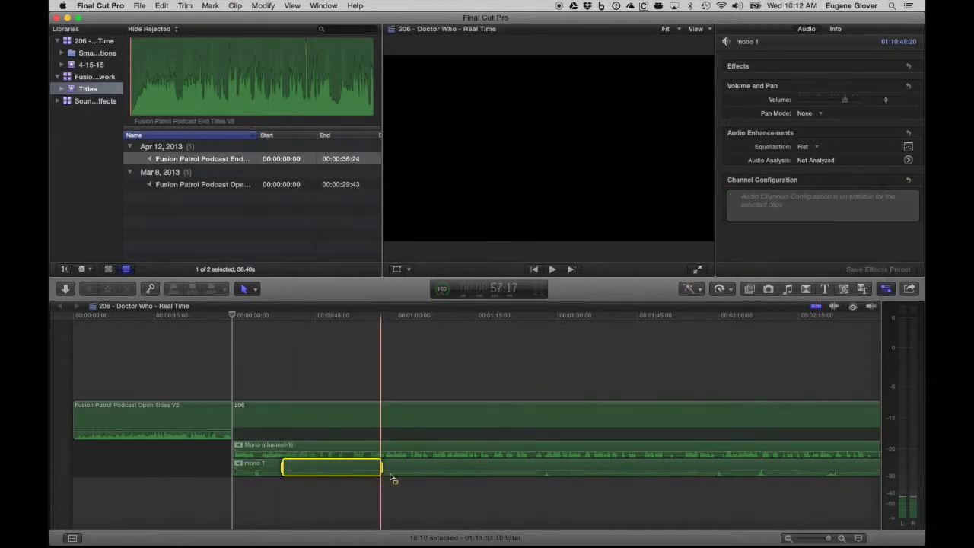
click(341, 500)
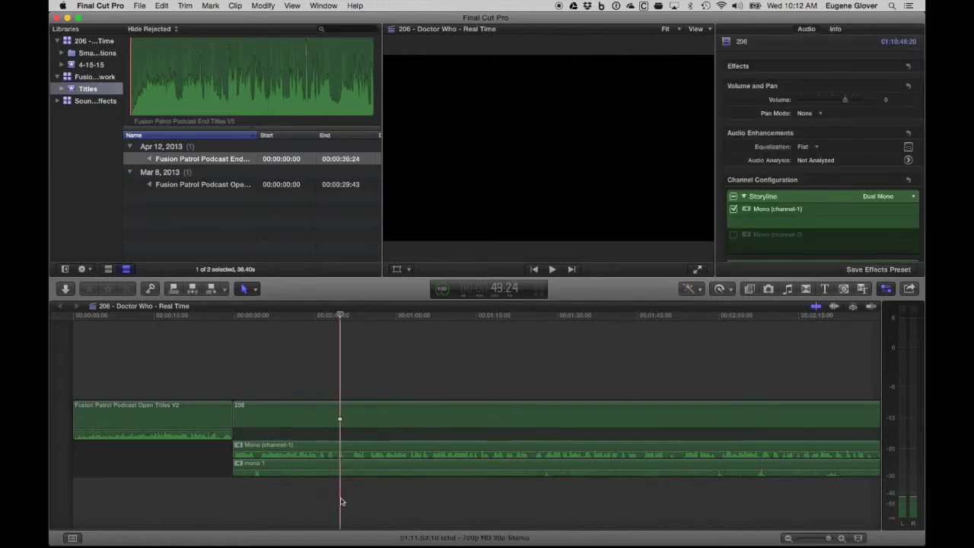
mouse_move(385, 467)
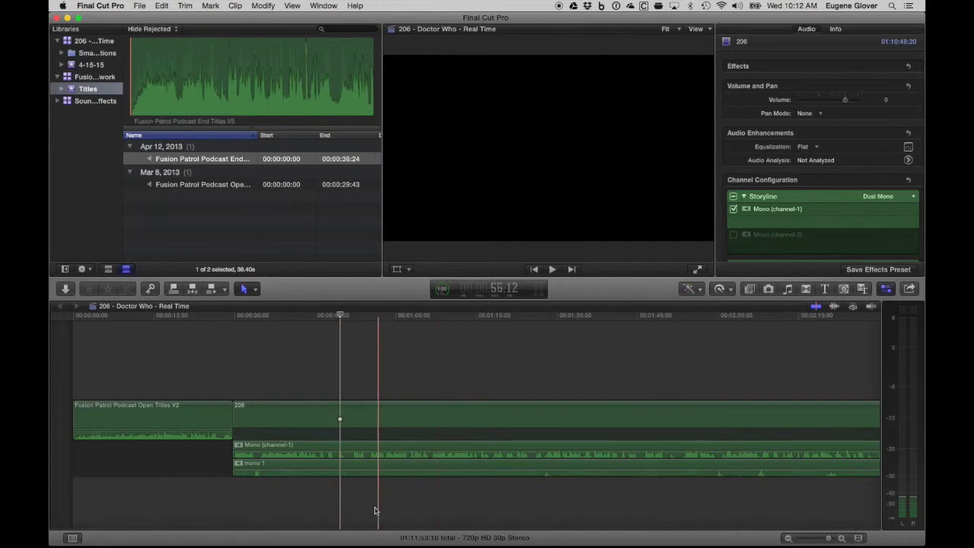
click(373, 319)
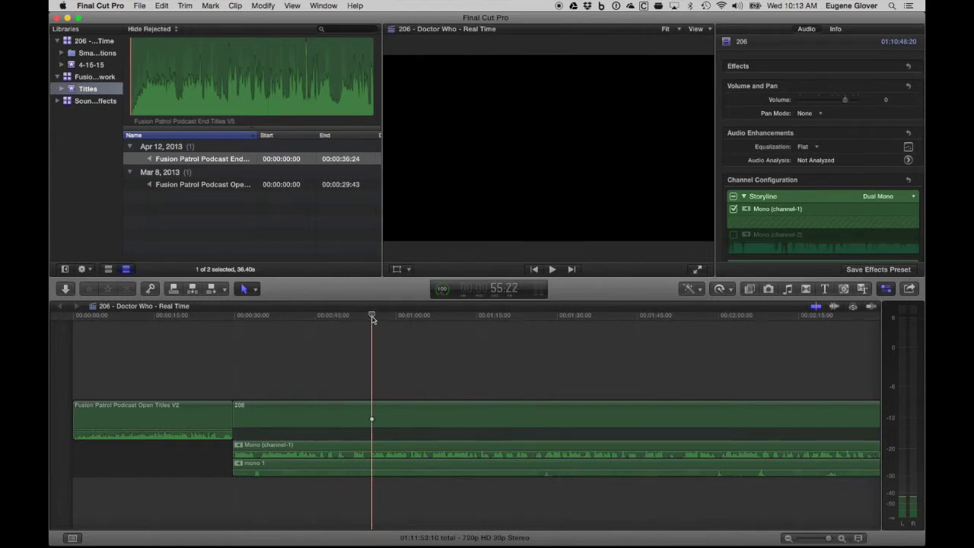
key(space)
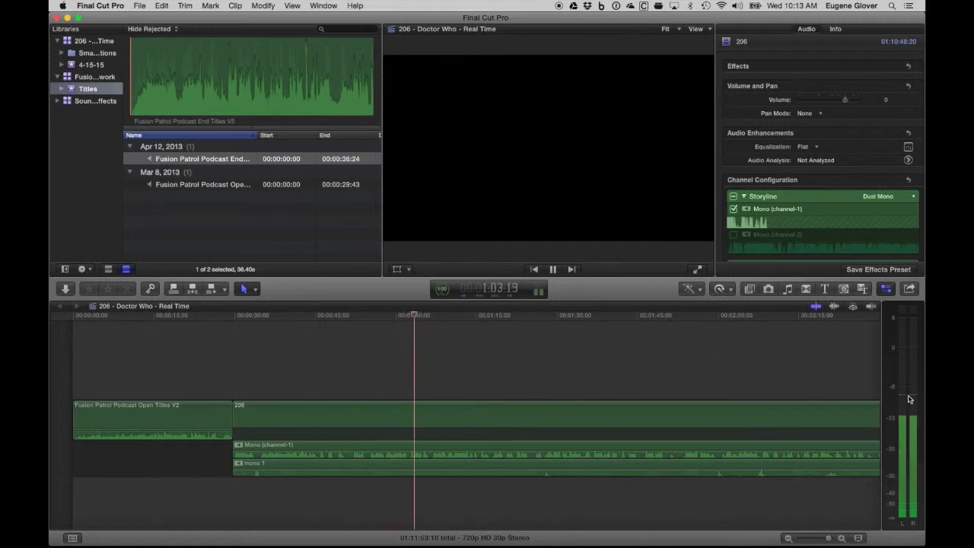
key(space)
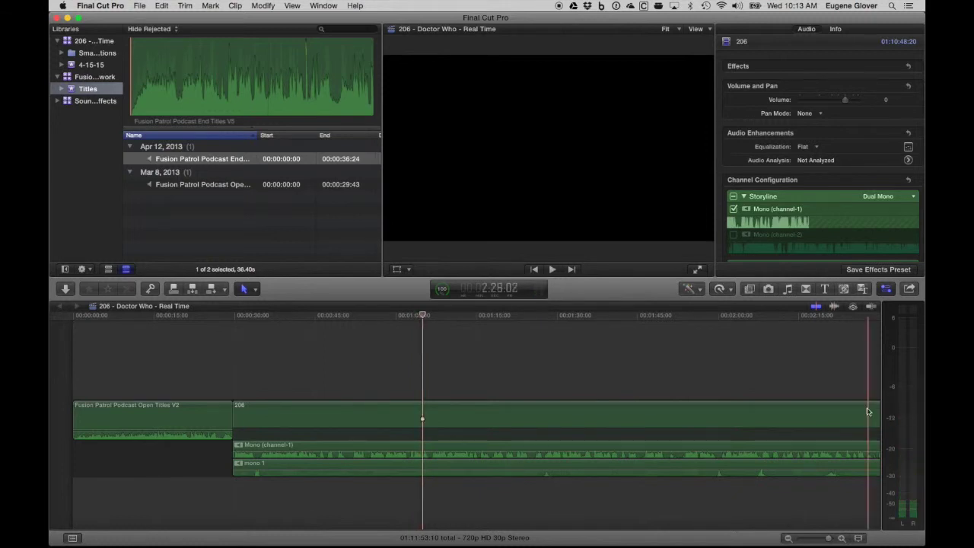
- Play clip 206 from 8:26:16 and across the speaker change near 3:00 to compare both speakers' levels
scroll(700, 445, right, 1)
scroll(699, 442, right, 10)
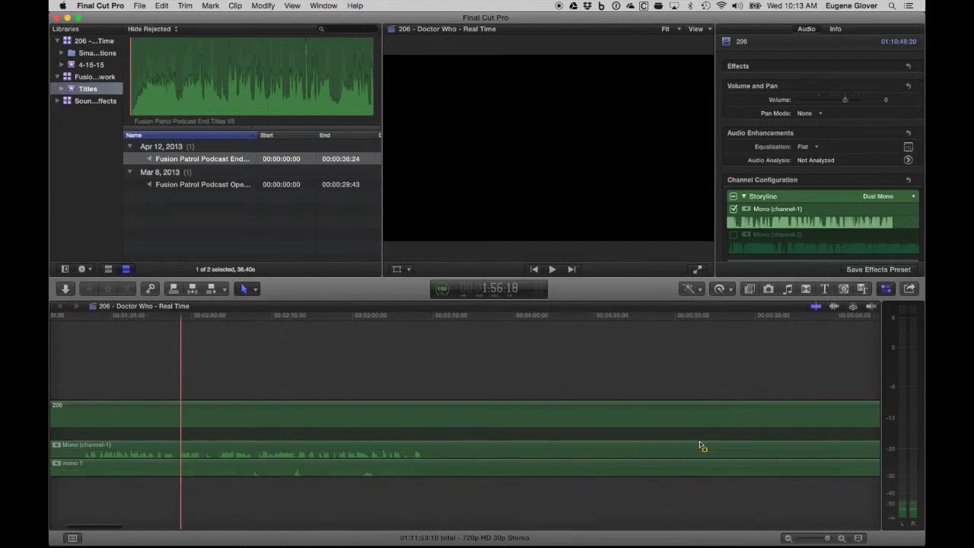
key(super+minus)
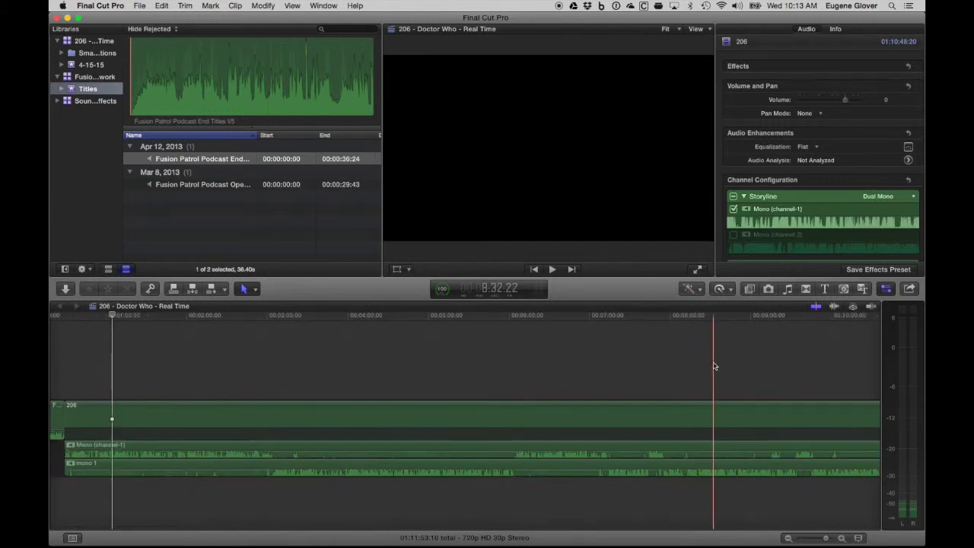
click(705, 318)
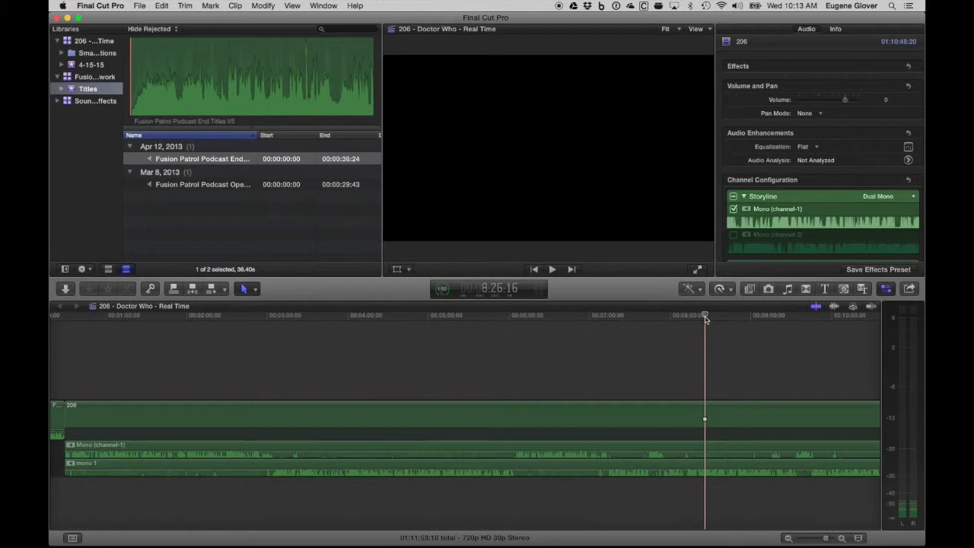
key(space)
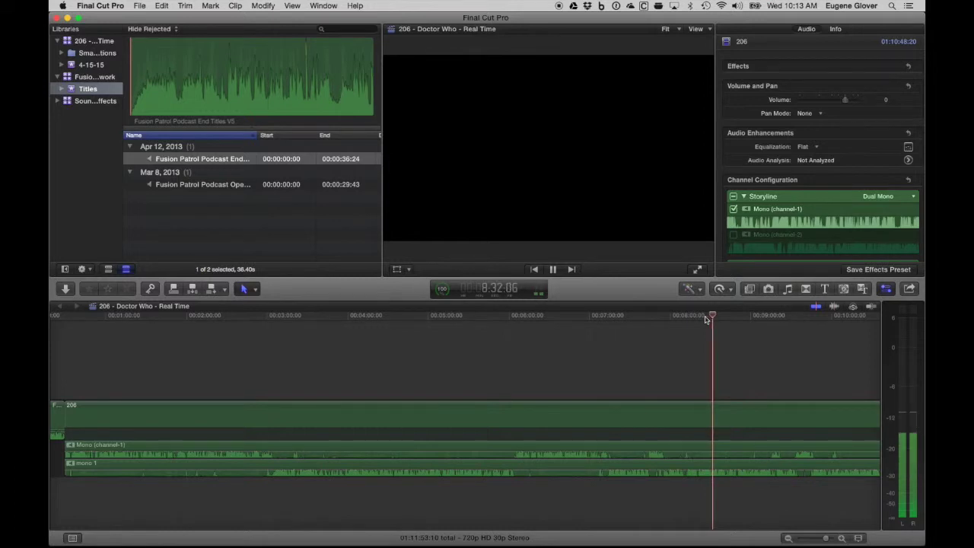
key(space)
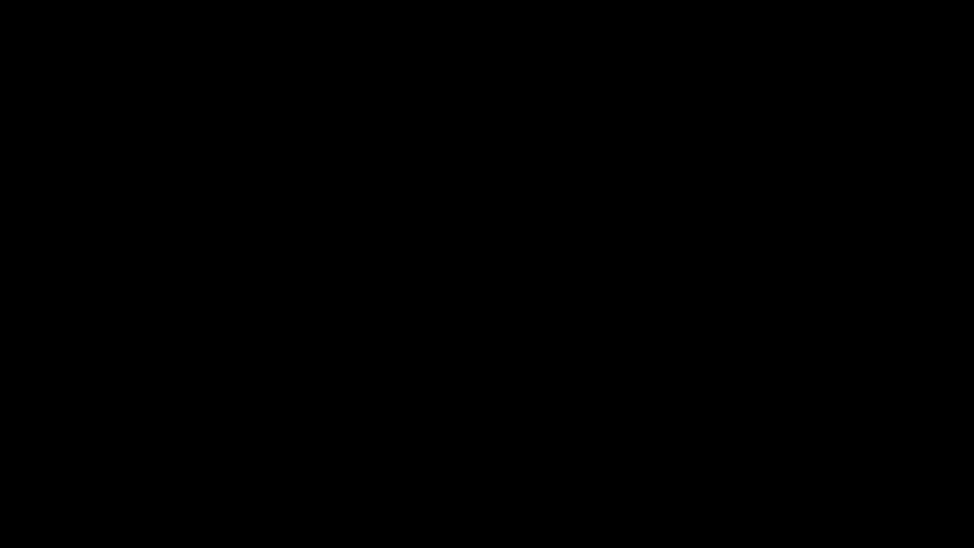
click(238, 316)
key(space)
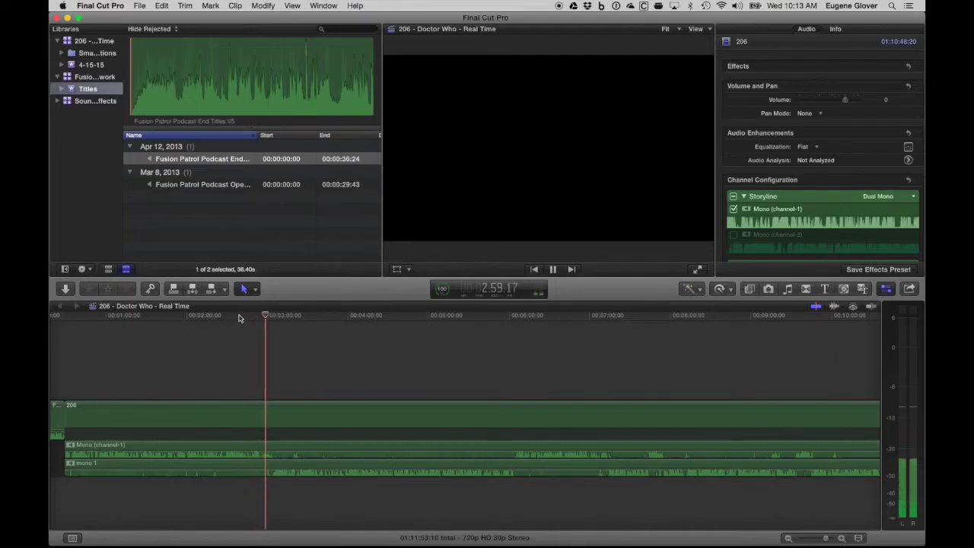
key(space)
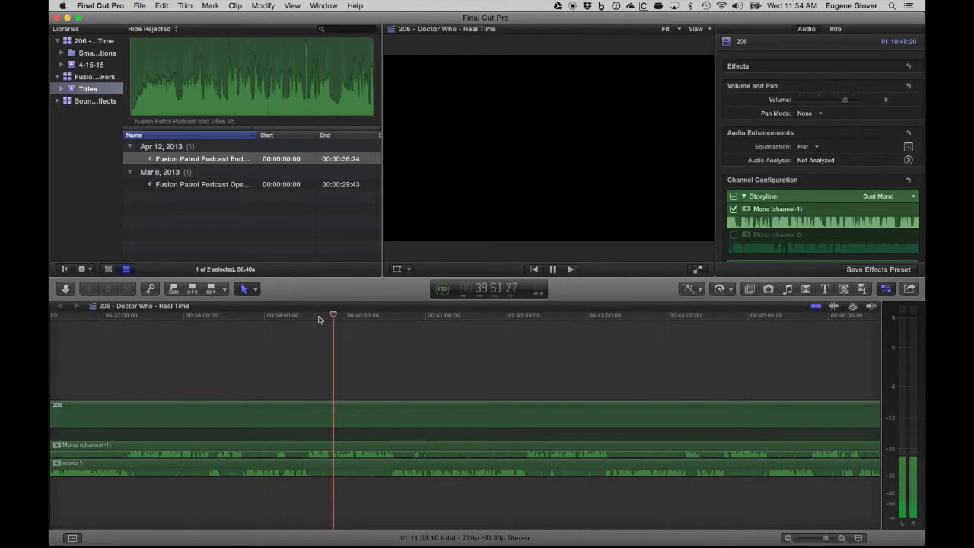
- Play clip 206 from 39:47:06 to locate the end of the silent gap at about 39:51
key(space)
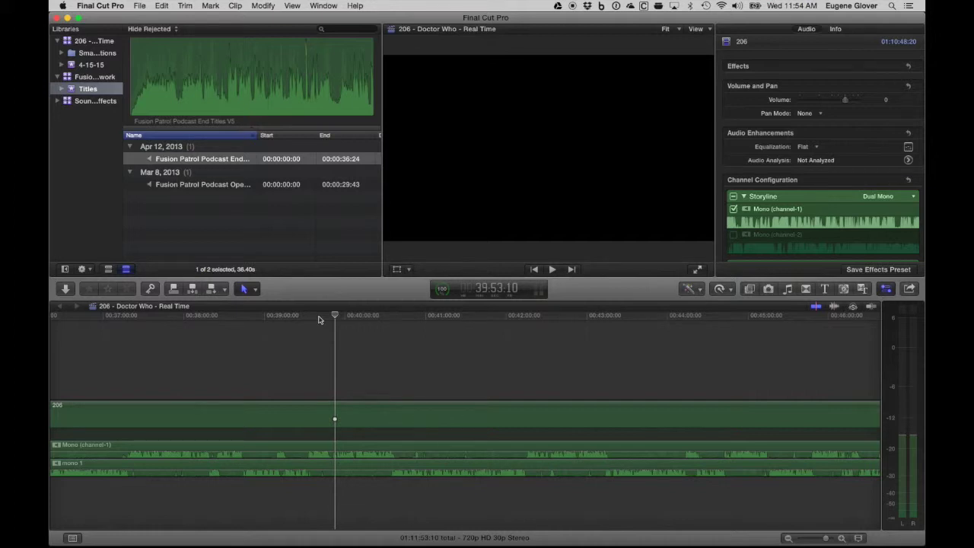
key(super+equal)
key(super+equal)
key(super+equal)
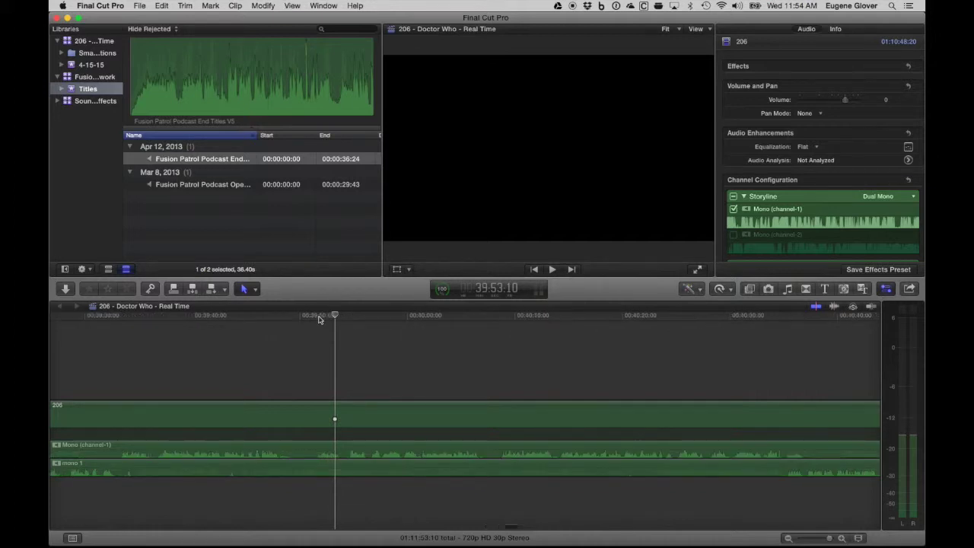
key(super+equal)
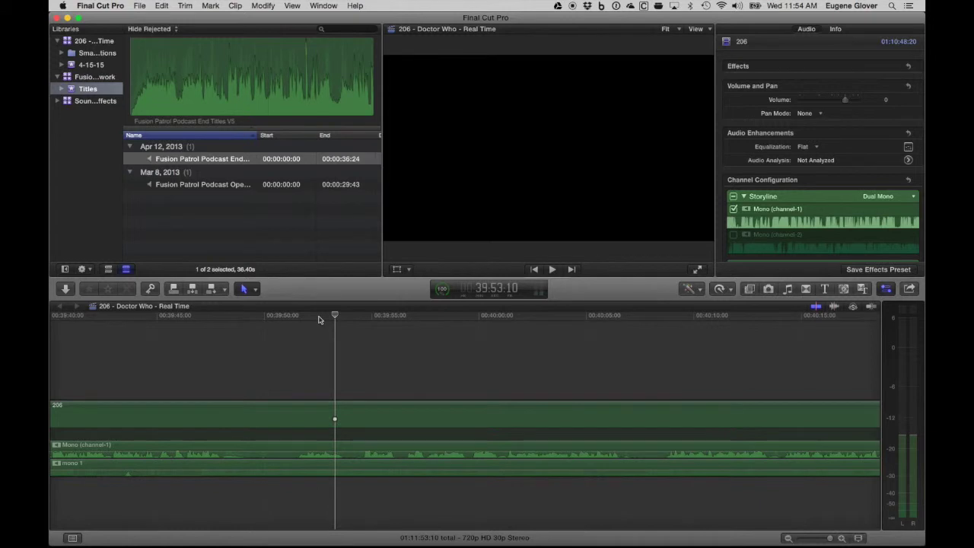
scroll(317, 385, left, 5)
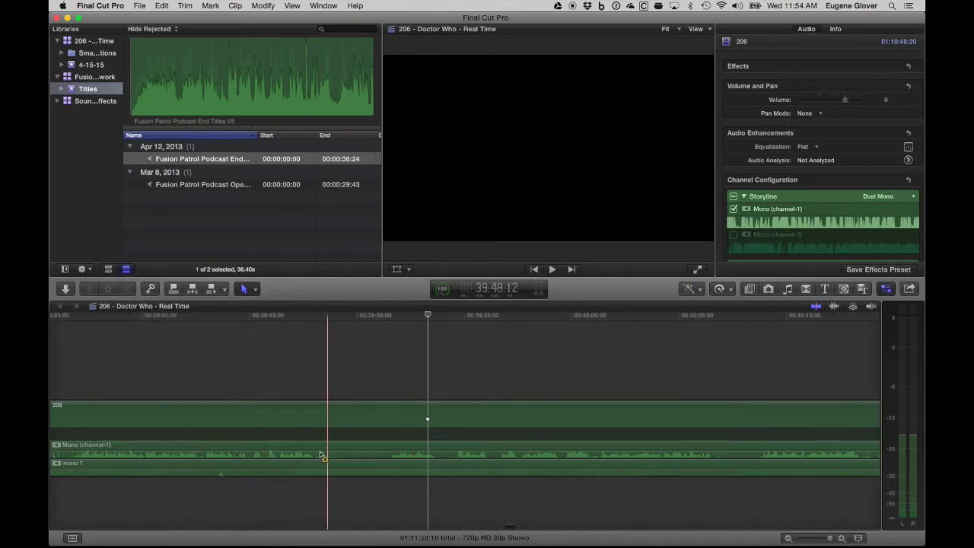
click(297, 316)
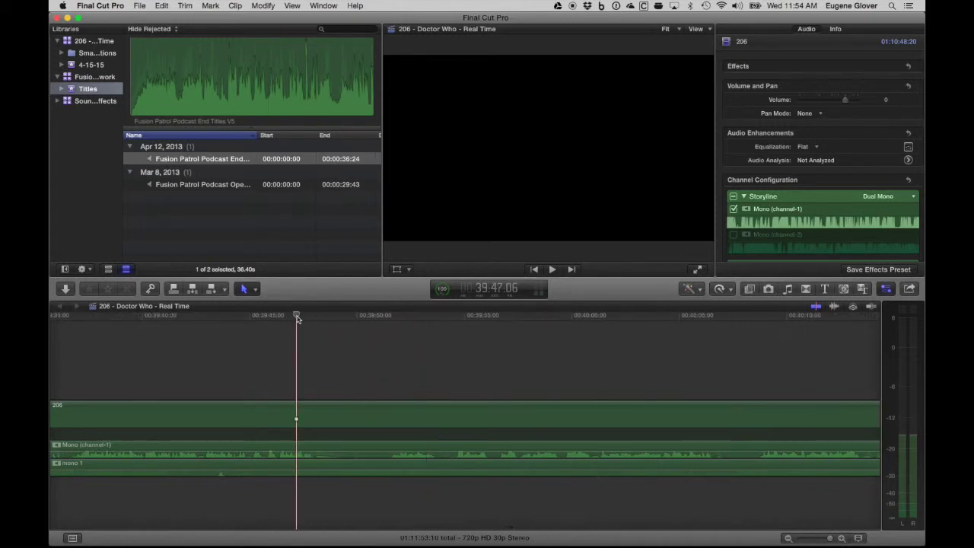
key(space)
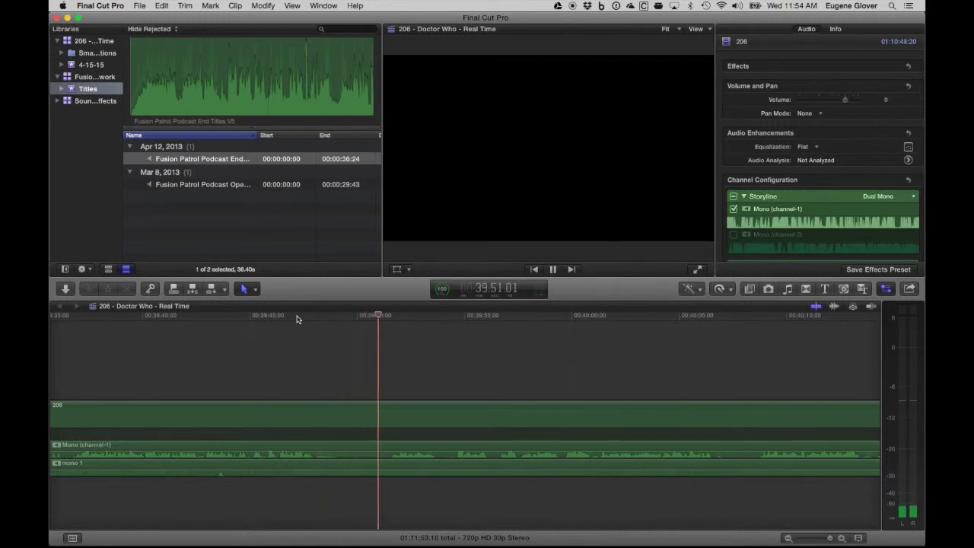
key(space)
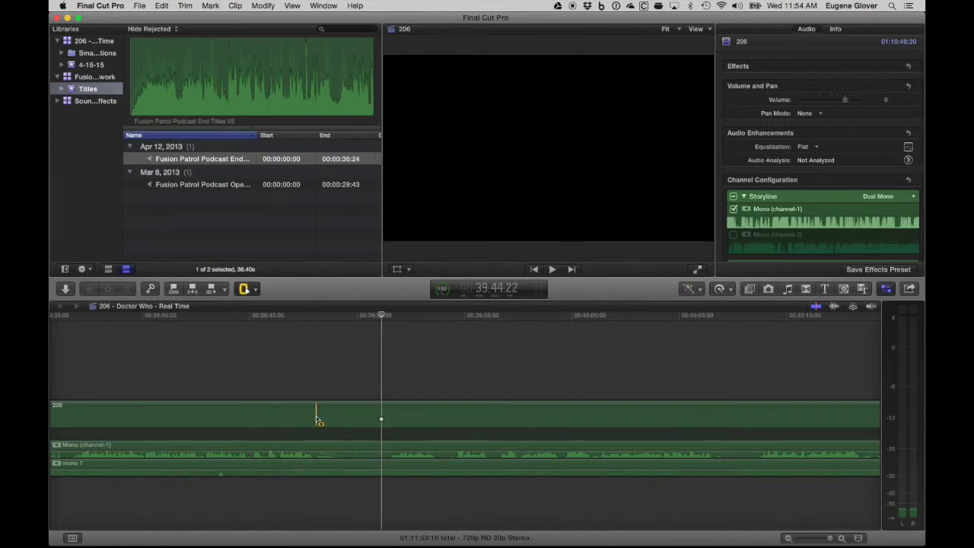
- Select the 3-second silence ending at about 39:51 across all of clip 206, delete it, and play the join
drag(317, 419, 383, 431)
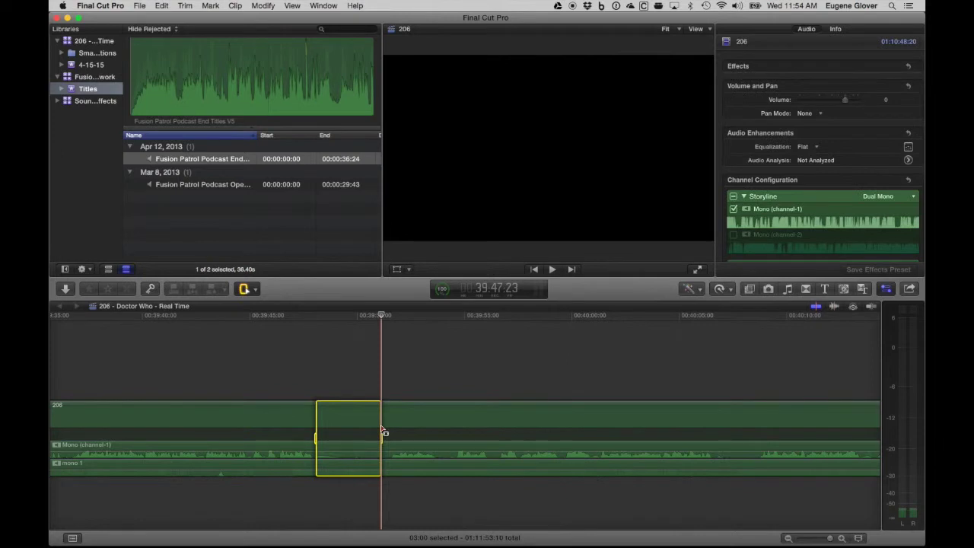
key(slash)
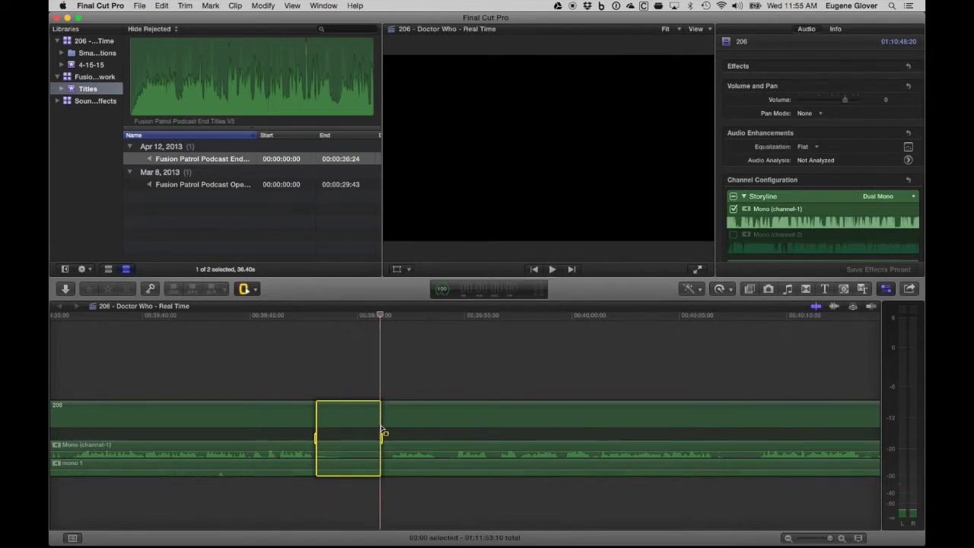
key(Delete)
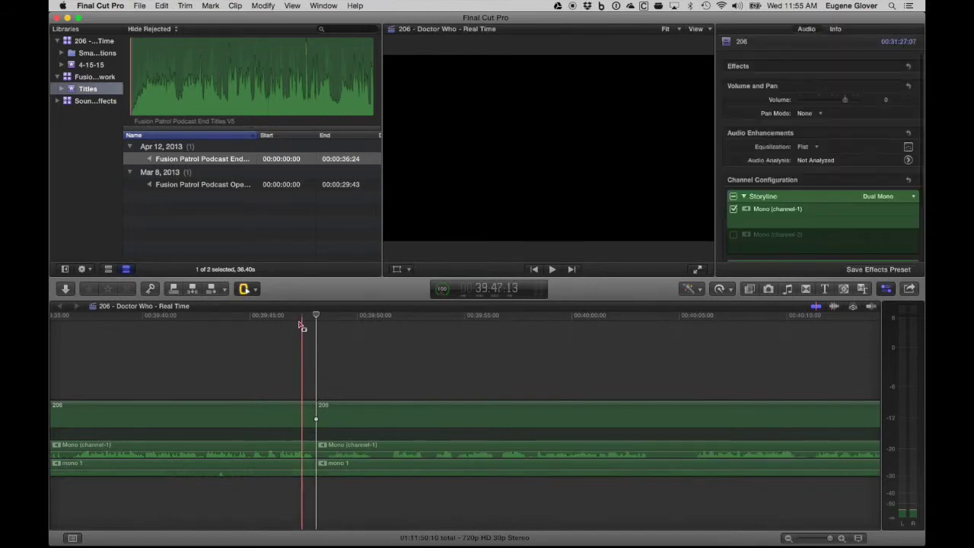
key(space)
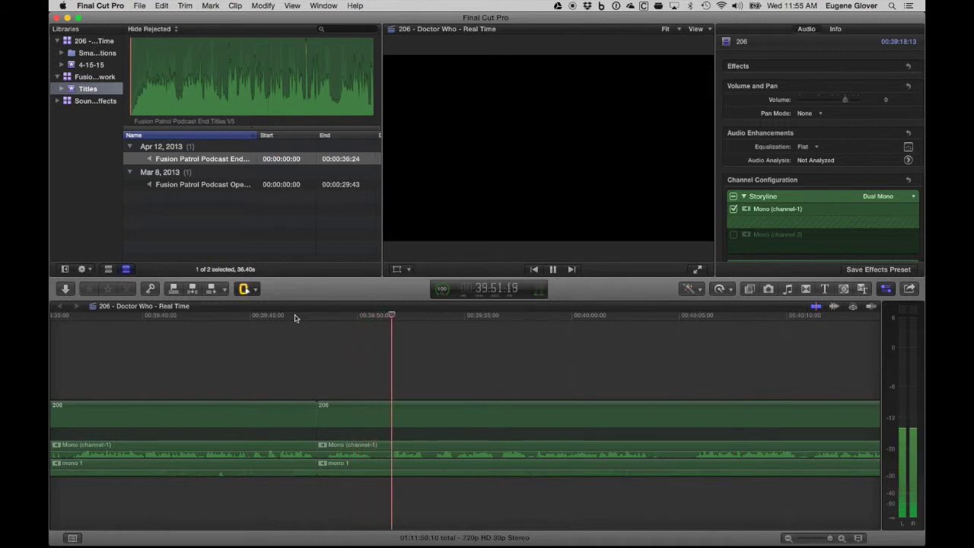
key(space)
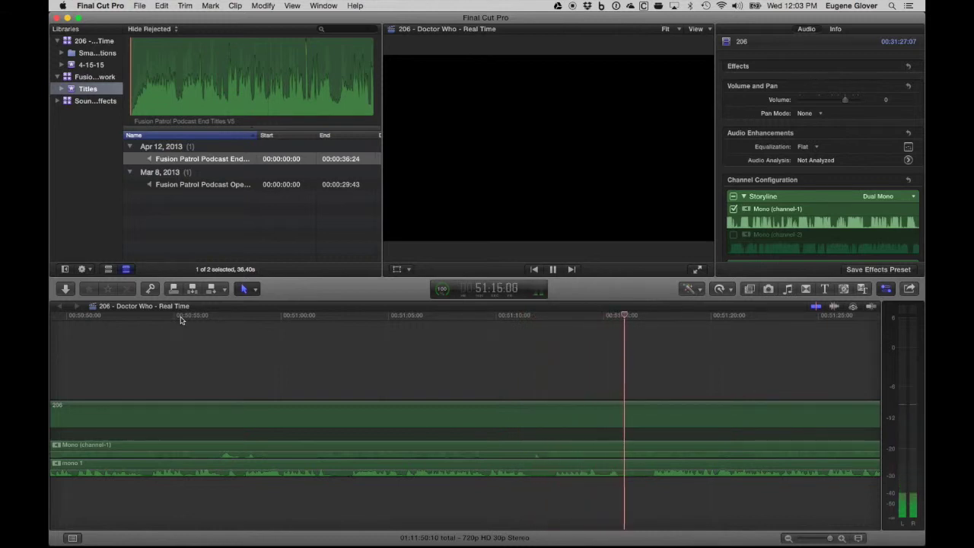
- Back up to just before speech resumes after 51:15 and set the selection's end at 51:17:02 in clip 206
key(j)
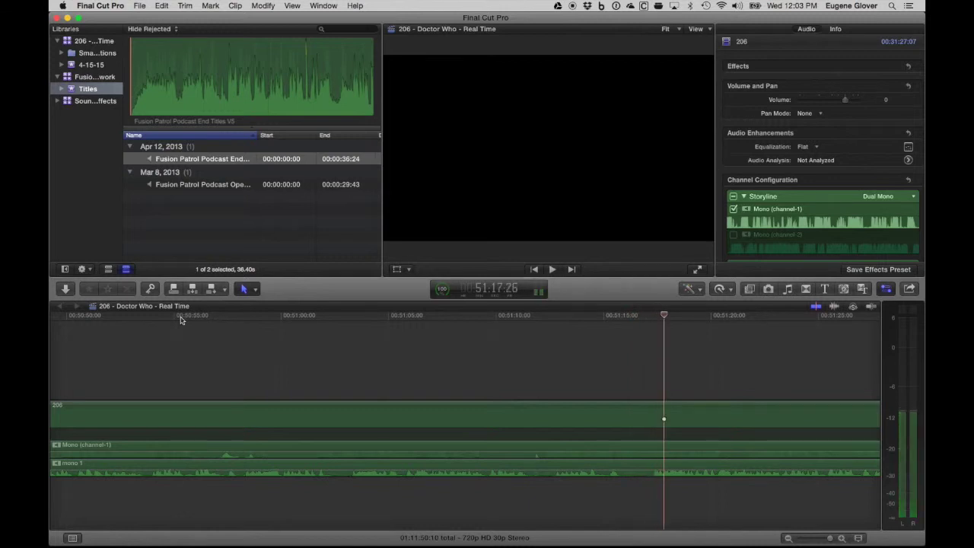
key(space)
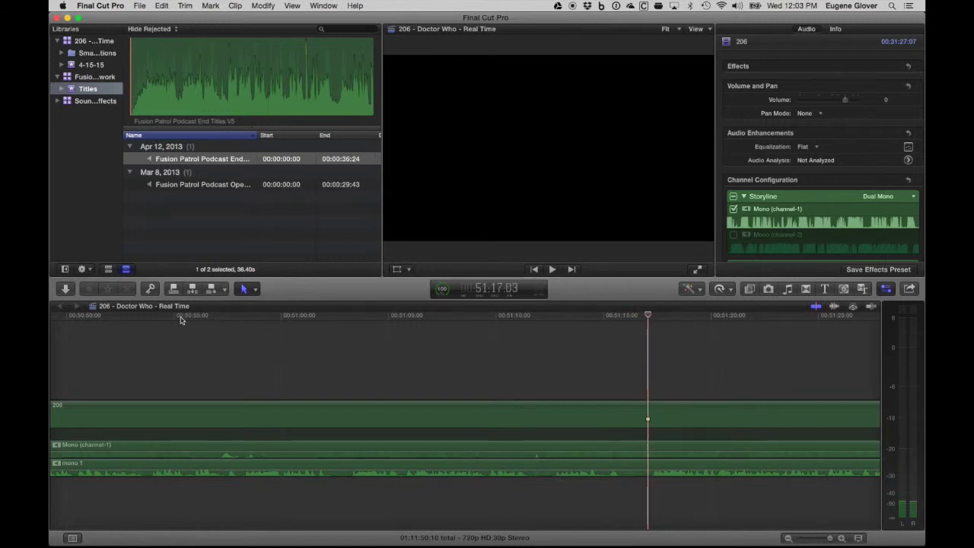
click(593, 404)
key(super+b)
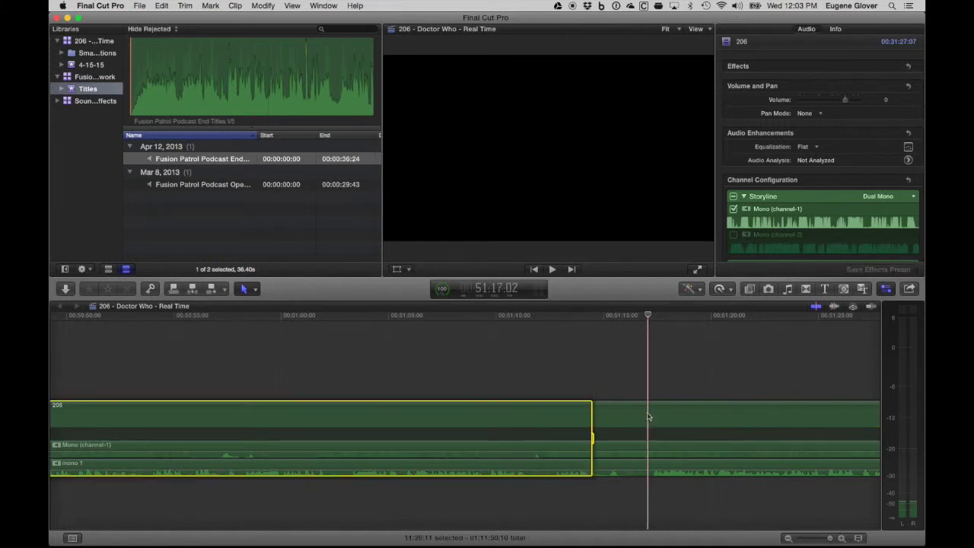
key(shift+x)
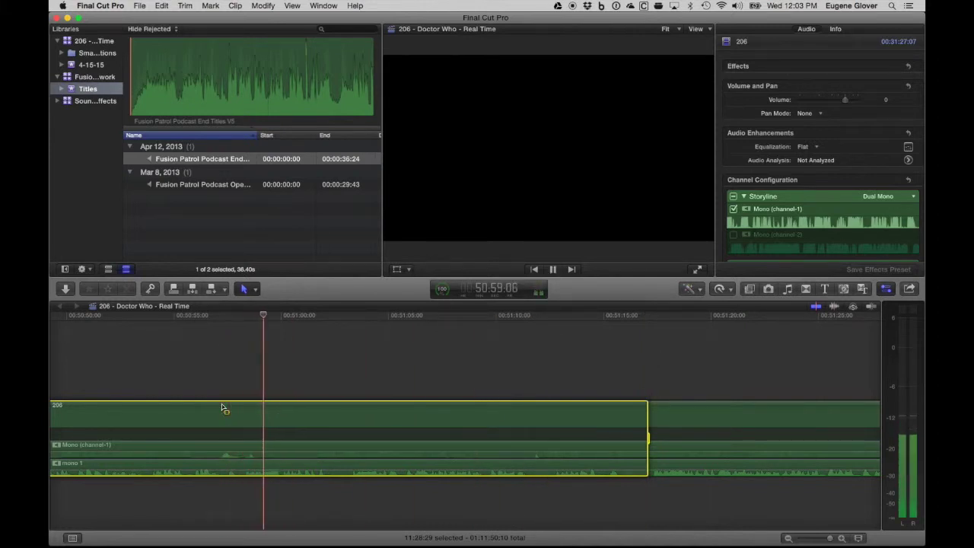
- Step the playhead back frame by frame to 50:58:05 and set the start of the selected range there
key(space)
key(Left)
key(Left)
key(Left)
key(Left)
key(Left)
key(Left)
key(Left)
key(Left)
key(Left)
key(Left)
key(Left)
key(Left)
key(Left)
key(Left)
key(Left)
key(Left)
key(Left)
key(Left)
key(Left)
key(Left)
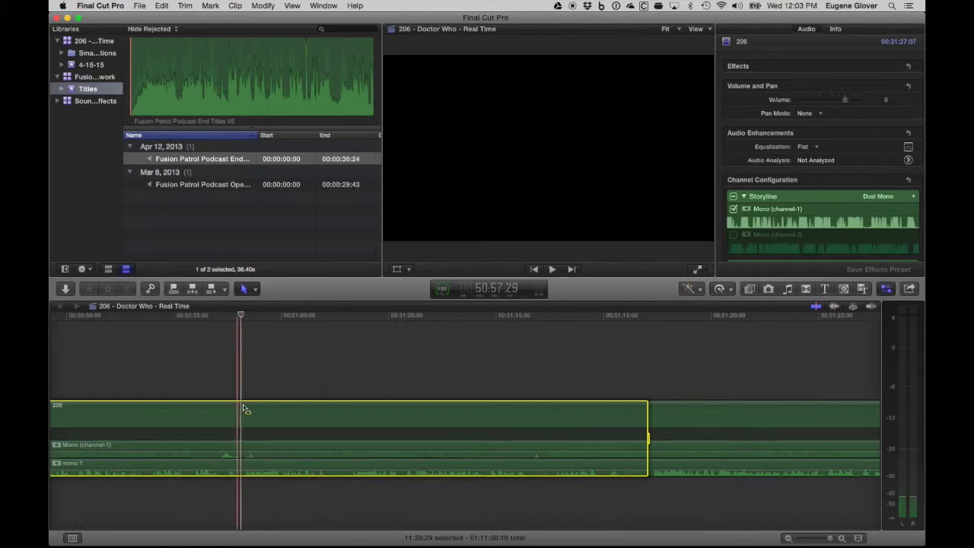
key(i)
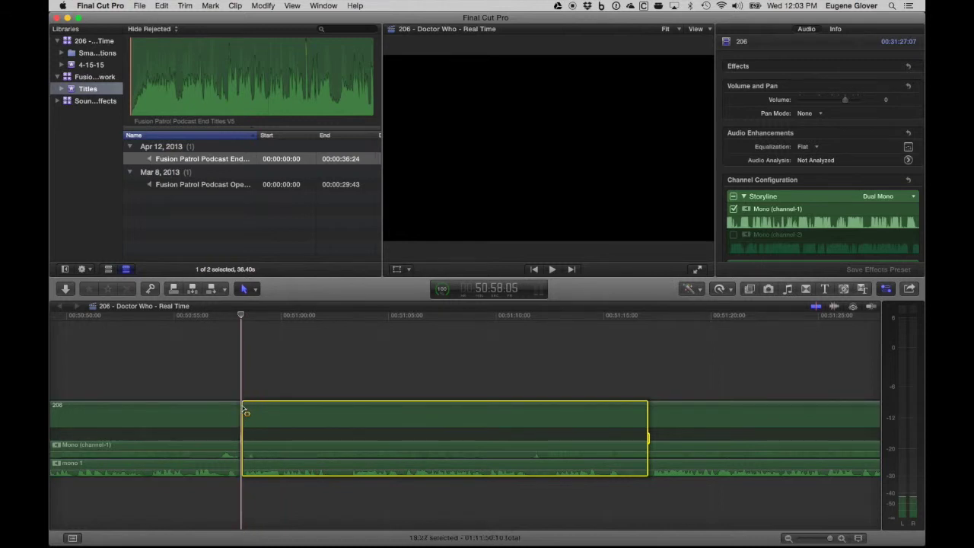
- Preview and delete the selected section from 50:58:05 to 51:17:02, and play across the join
key(space)
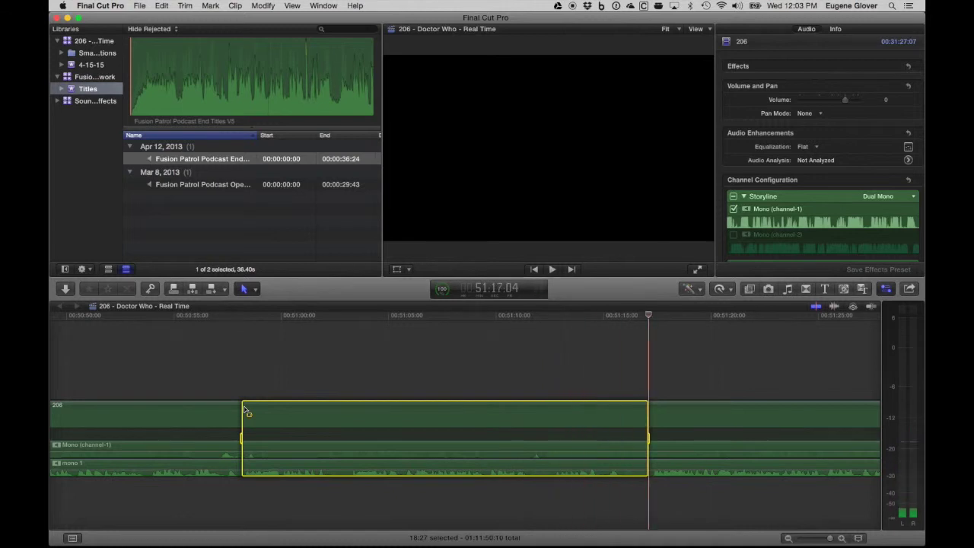
key(Delete)
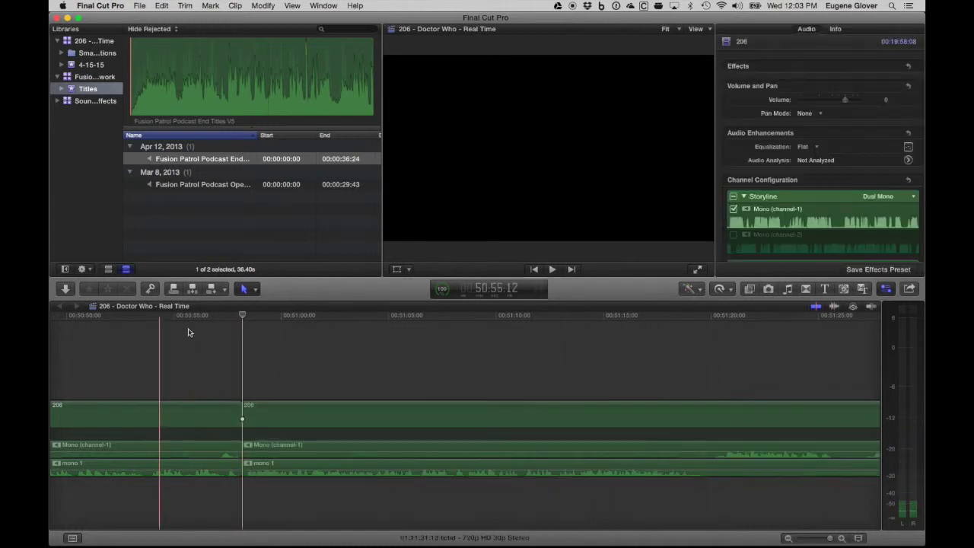
click(202, 319)
key(space)
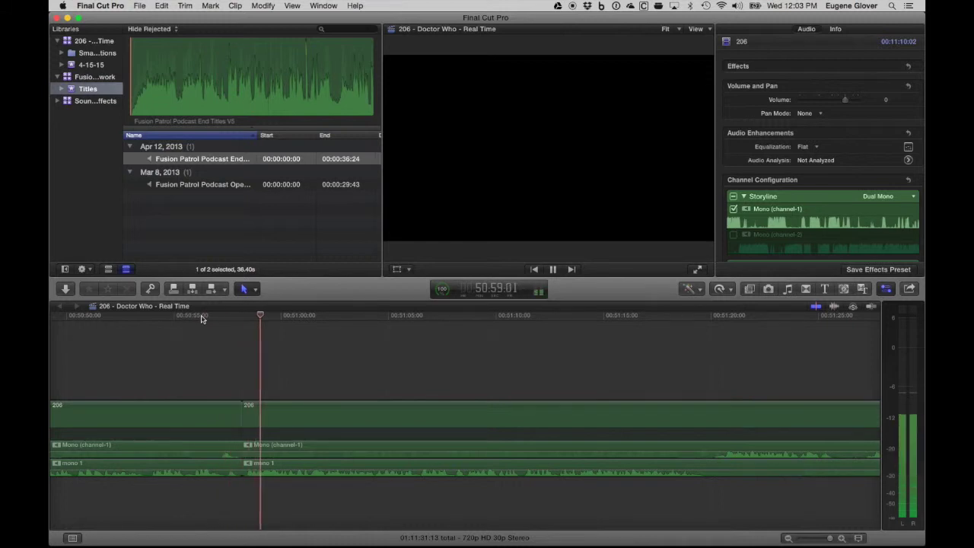
key(space)
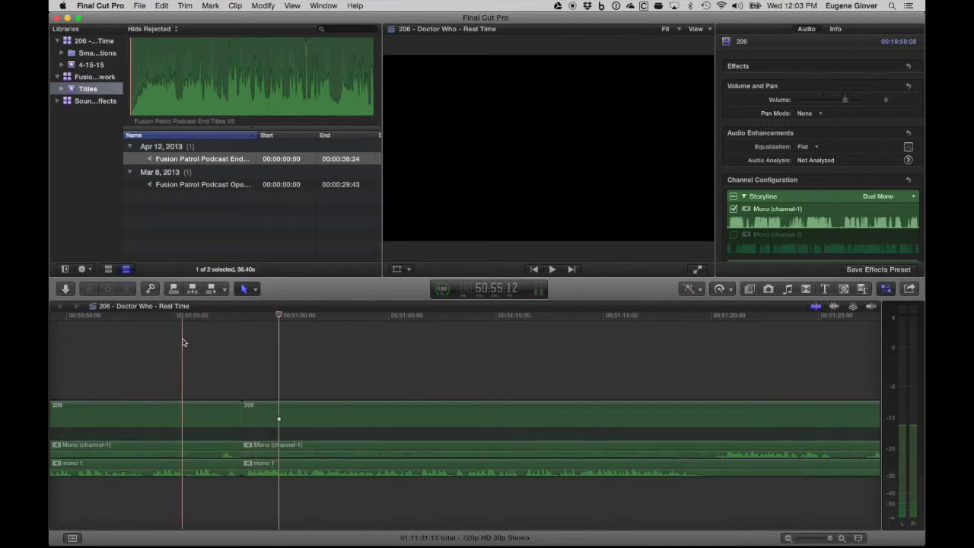
- Select the 1:12 stretch of Mono (channel-1) just before the join and play the timeline from about 50:56 through to the end titles
drag(209, 446, 244, 451)
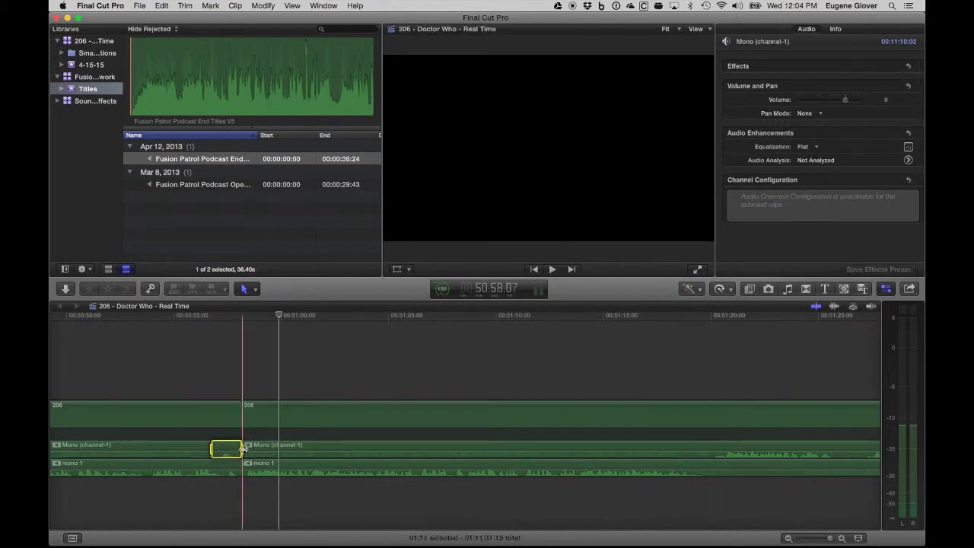
click(197, 315)
key(space)
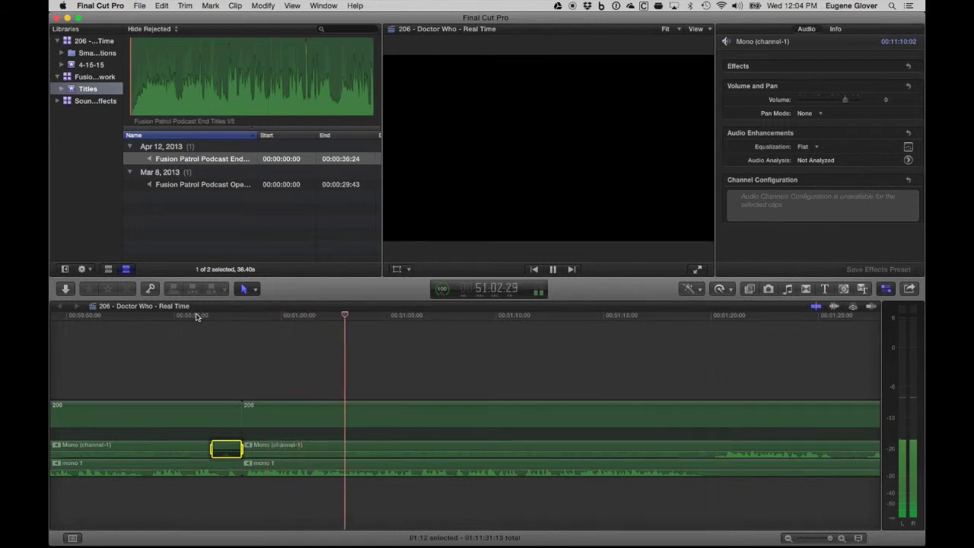
key(space)
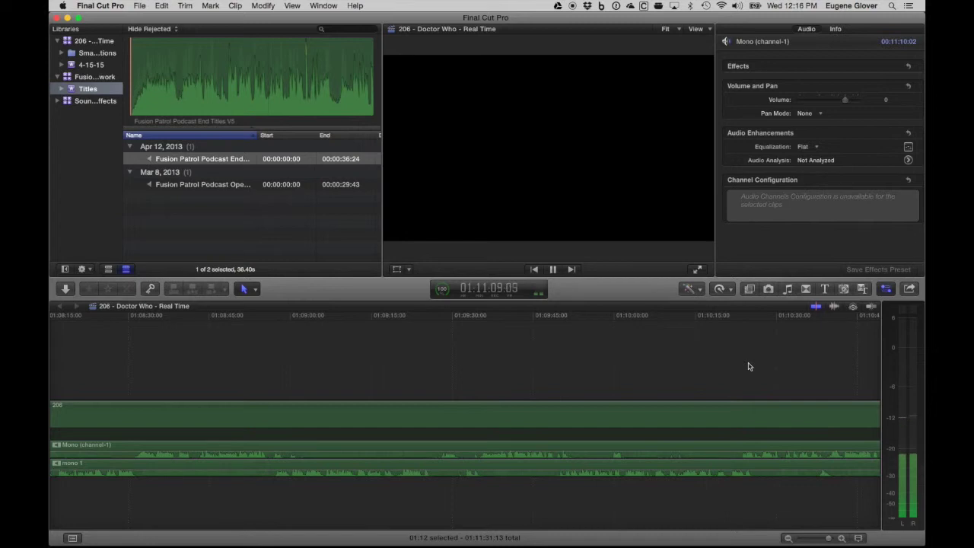
key(space)
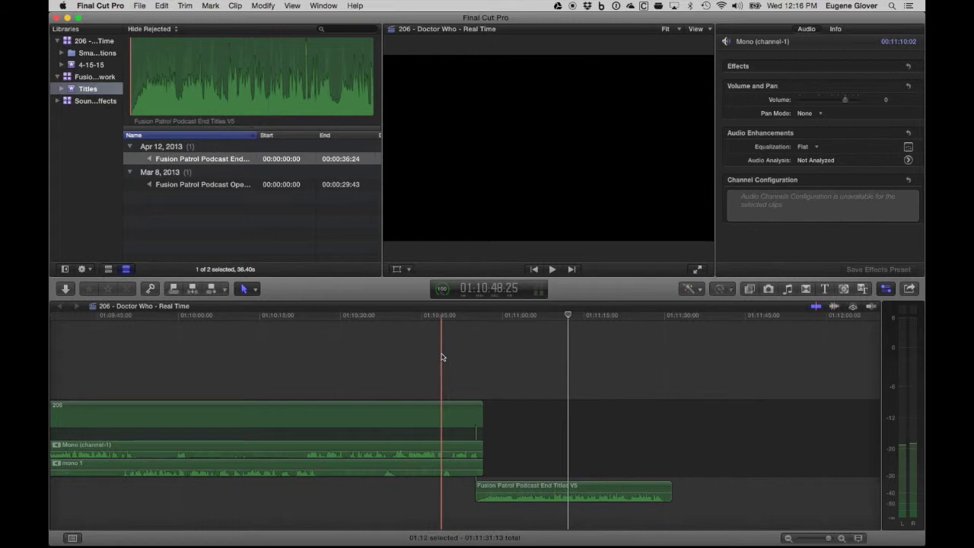
- Export the project as an audio-only AIFF into the 206 - Doctor Who - Real Time folder and check the sharing progress
key(shift+z)
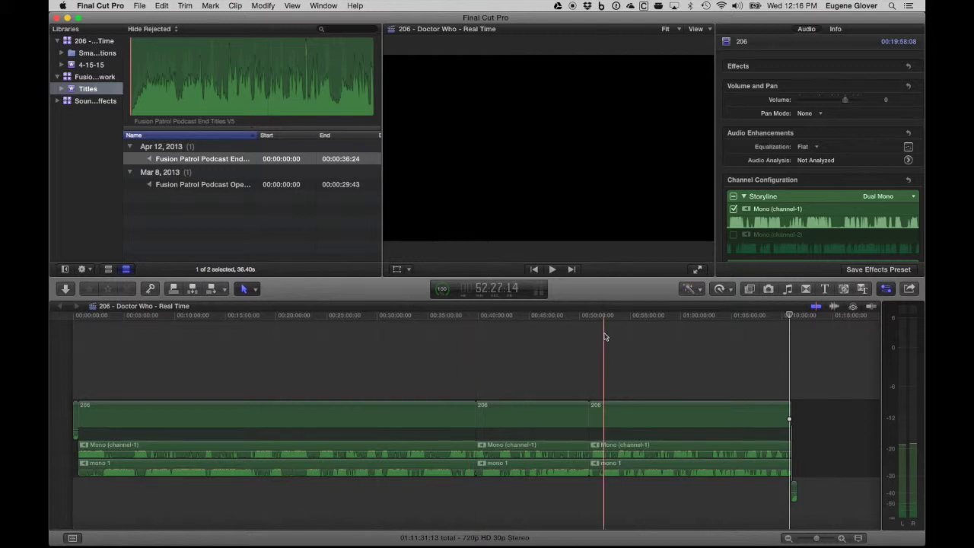
click(909, 290)
click(823, 310)
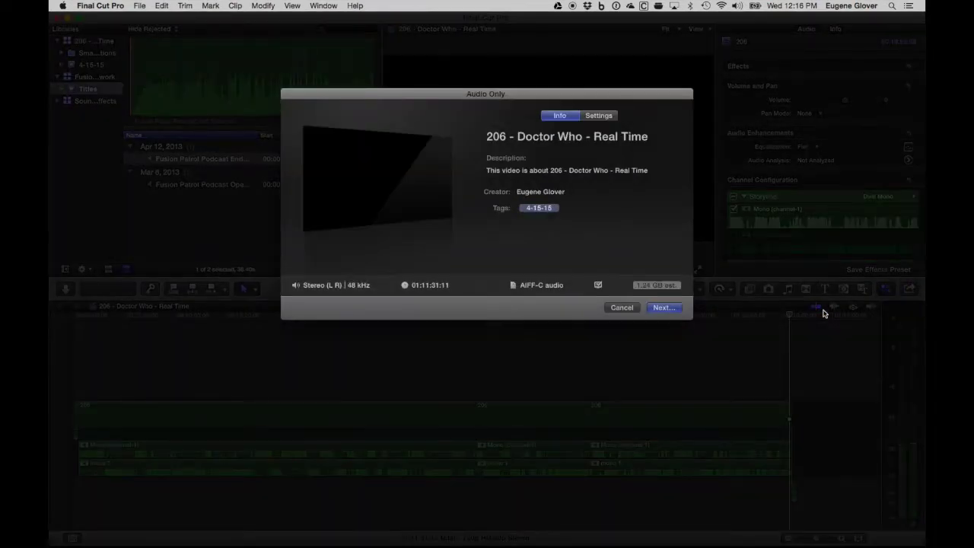
click(609, 119)
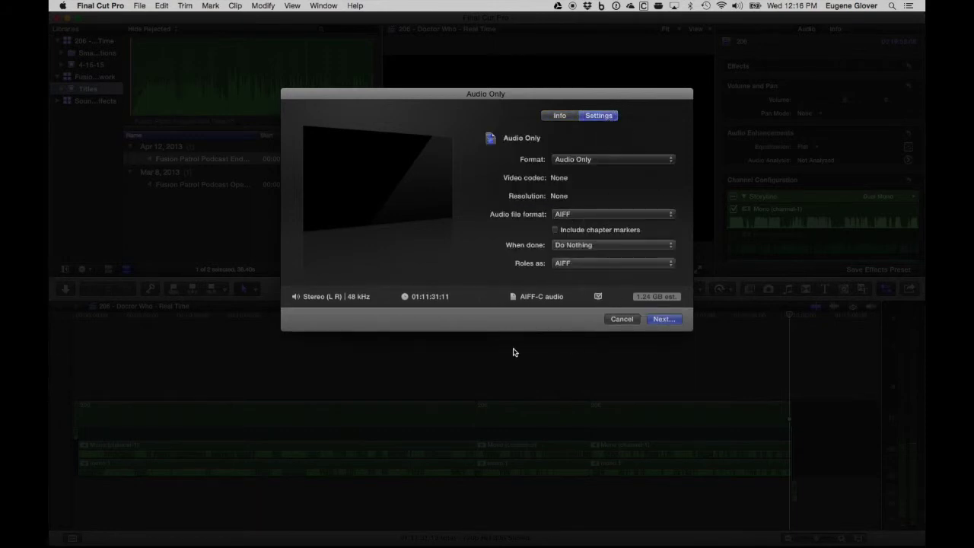
click(659, 319)
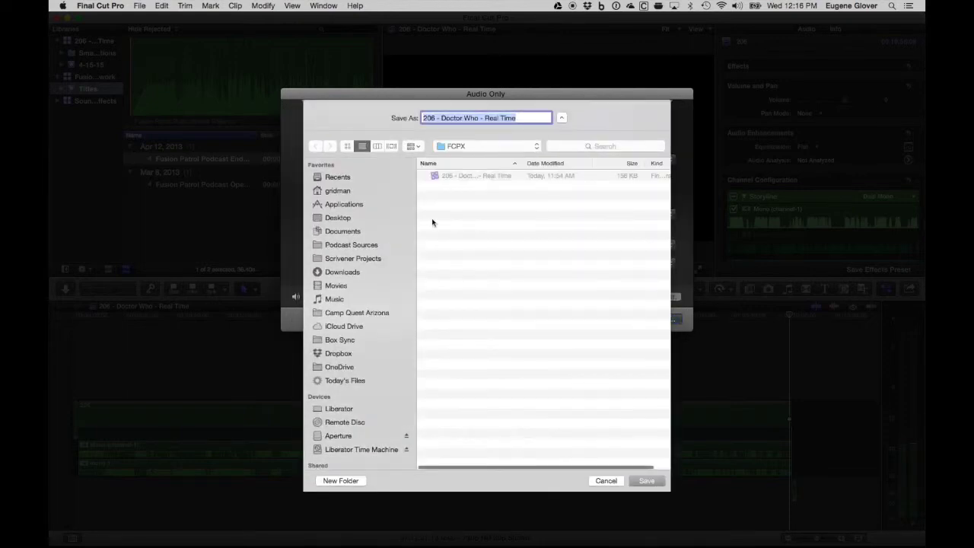
click(466, 146)
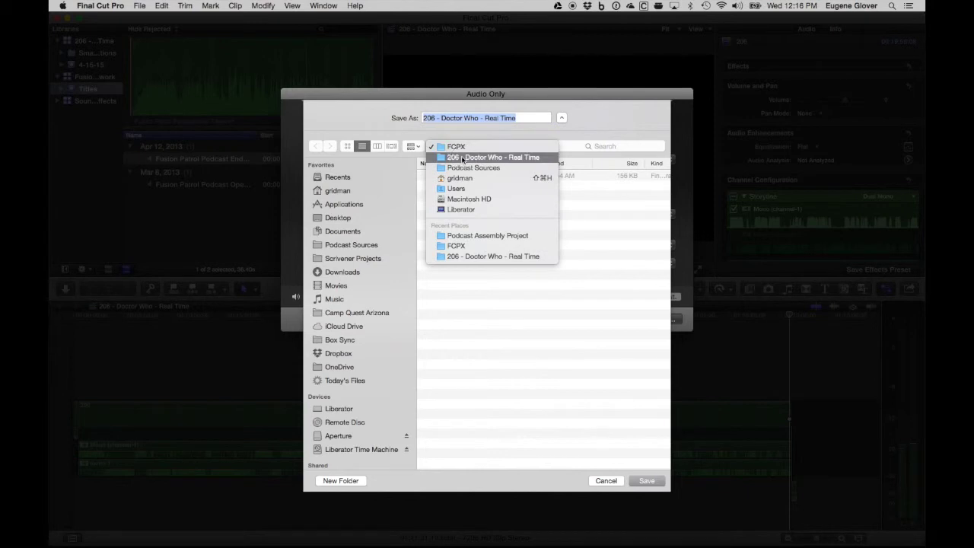
click(461, 157)
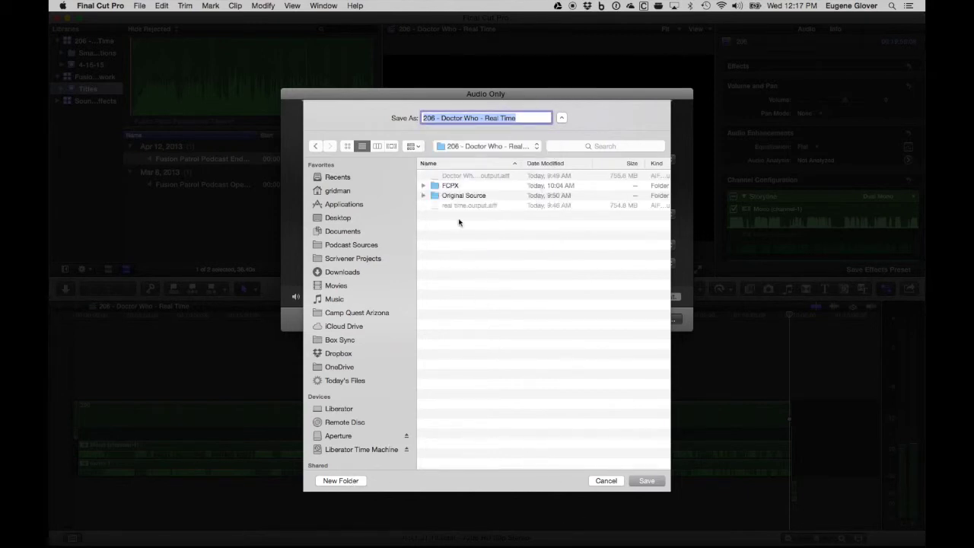
click(645, 480)
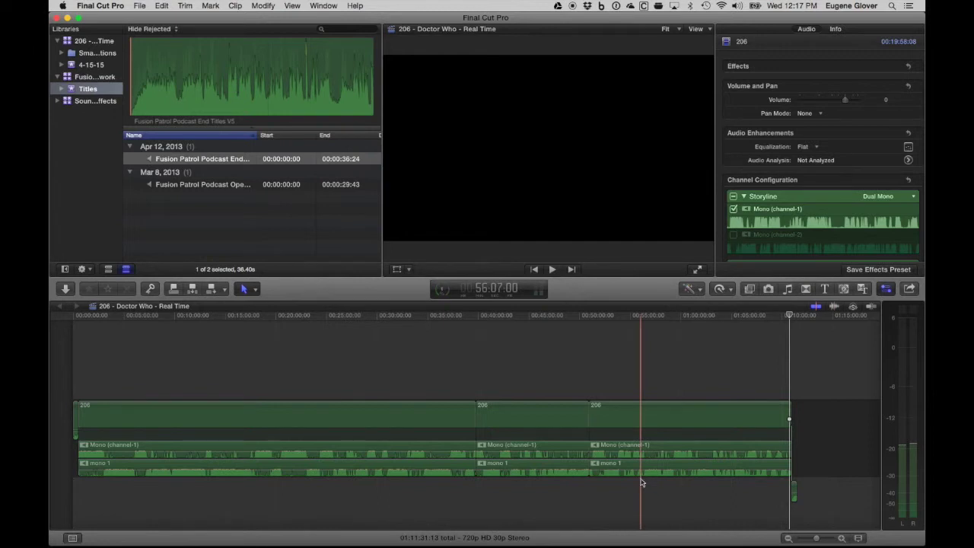
click(444, 294)
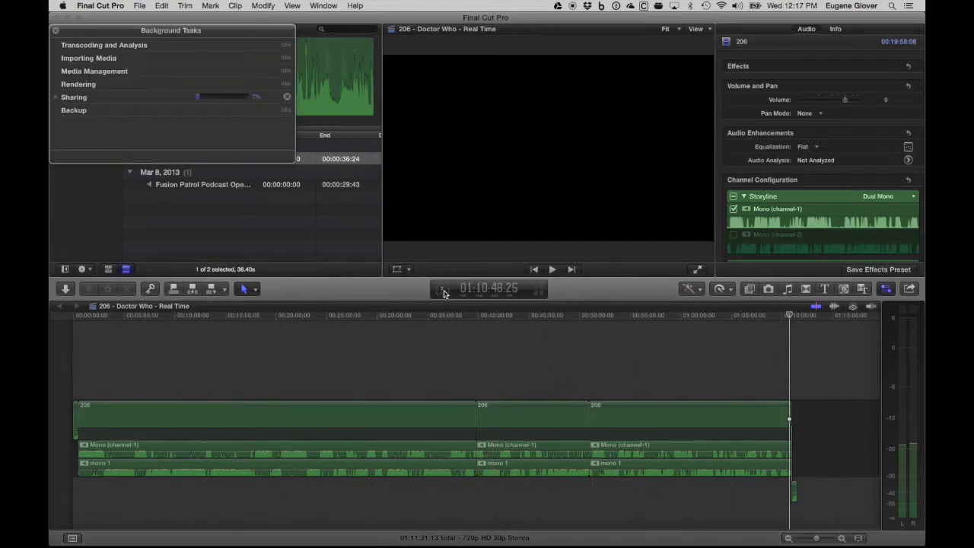
click(56, 97)
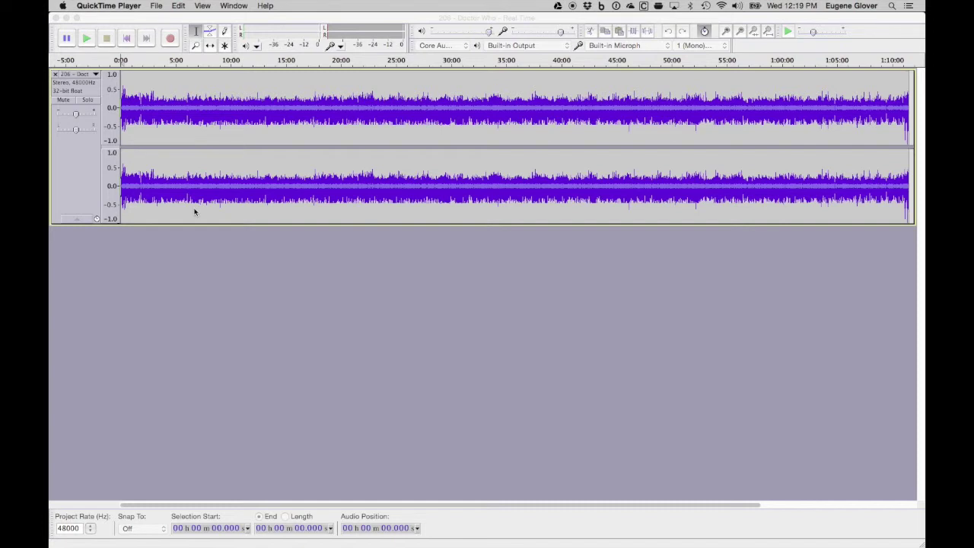
- In Audacity, apply Truncate Silence to the entire track with level -30 dB, duration 0.5 seconds and truncation to 0.5 seconds
click(236, 264)
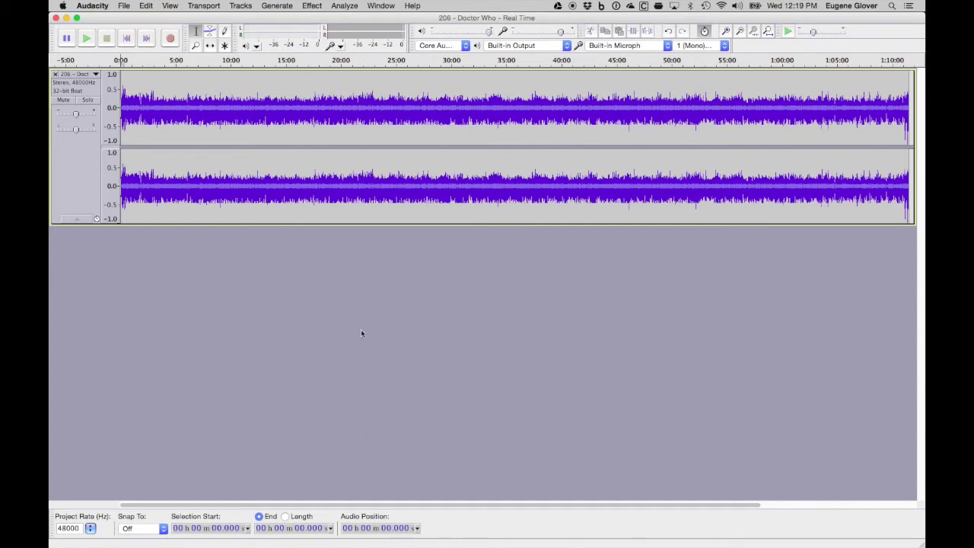
key(super+a)
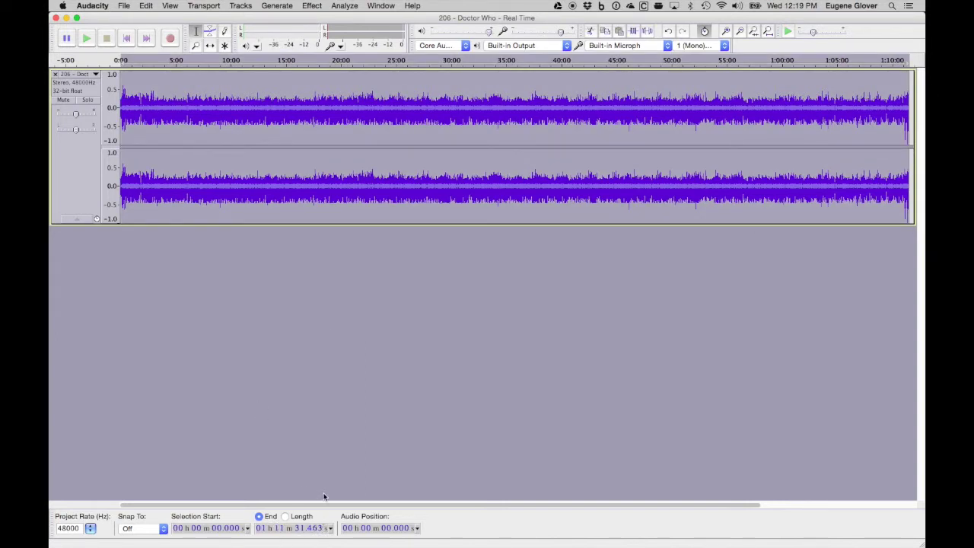
click(312, 6)
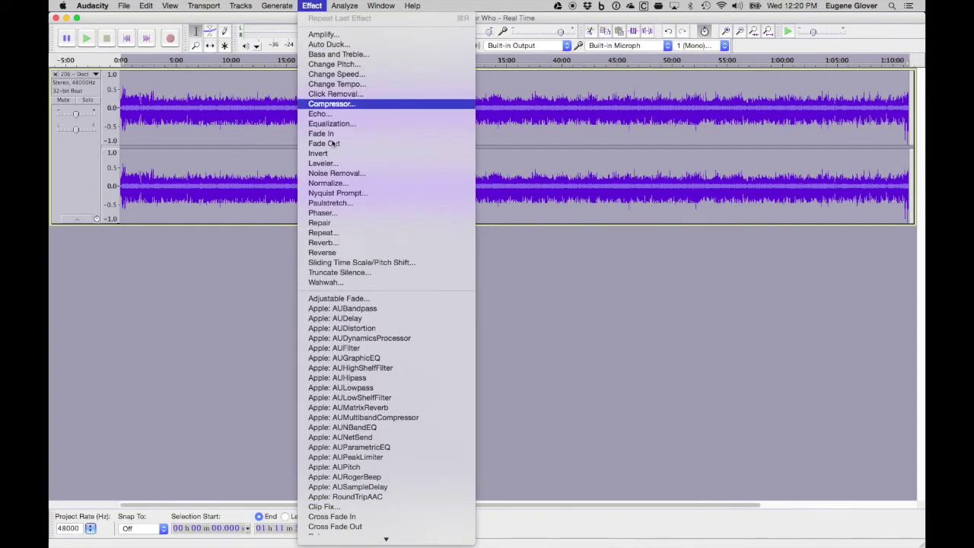
click(341, 271)
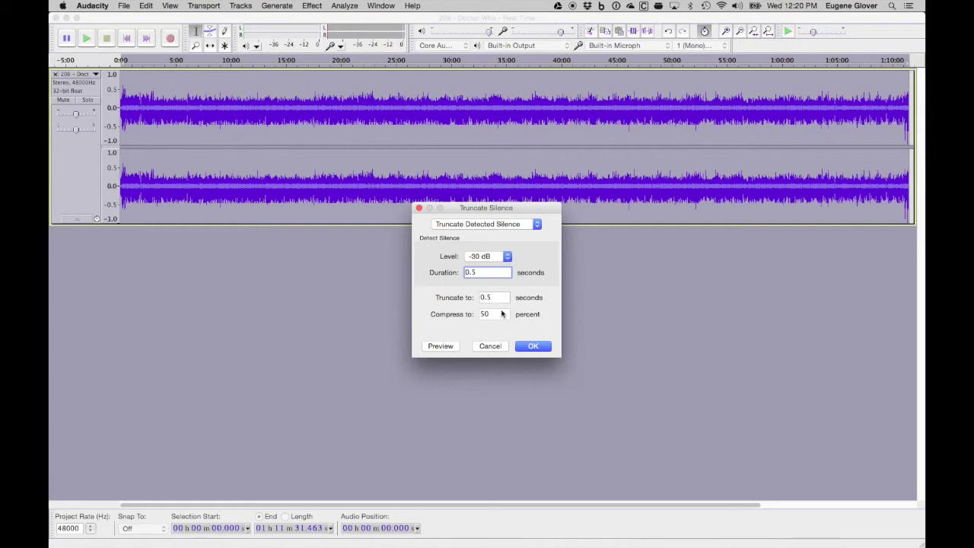
click(528, 347)
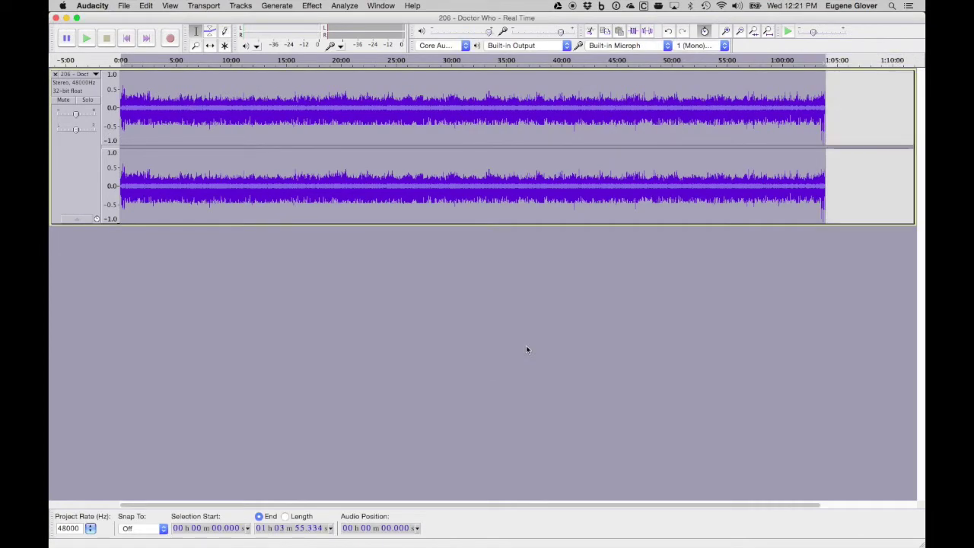
- Play the truncated track from about 21:14 to check the shortened pauses, and stop playback
click(356, 110)
key(space)
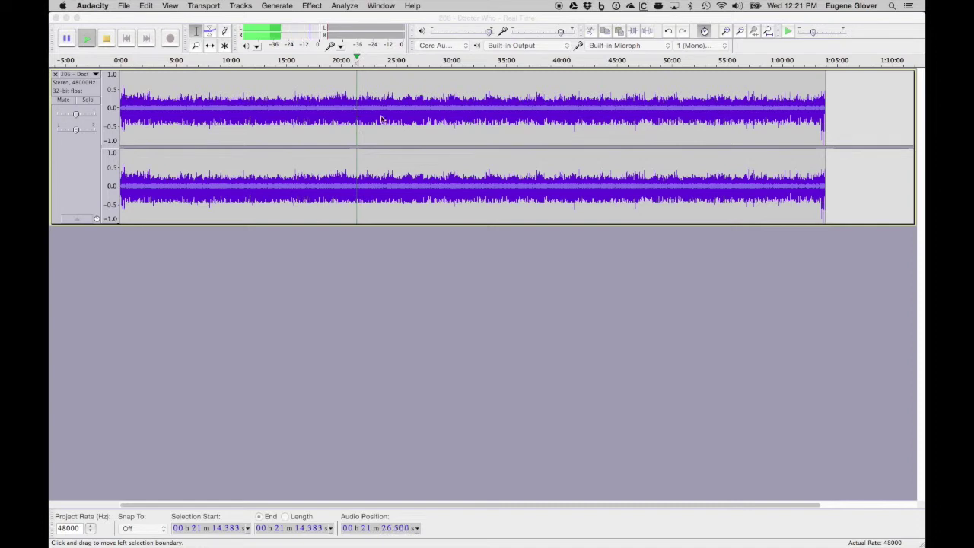
click(456, 253)
key(space)
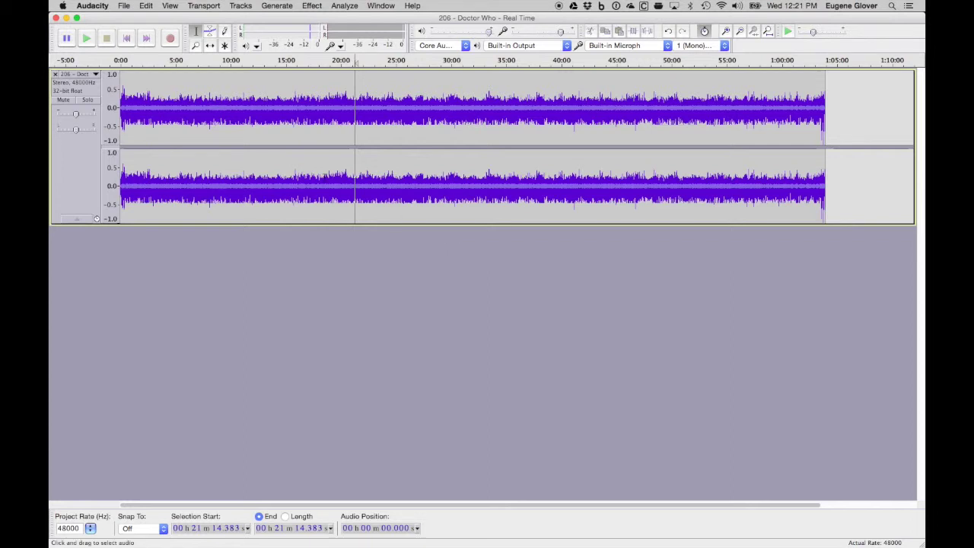
- Export the audio in MP3 format as 206 - Doctor Who - Real Time in the episode folder
click(125, 7)
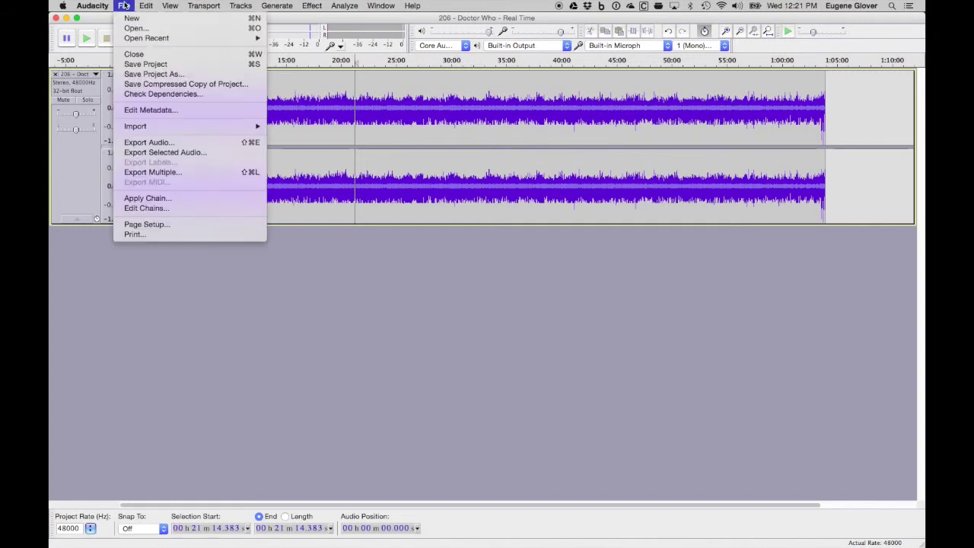
click(146, 142)
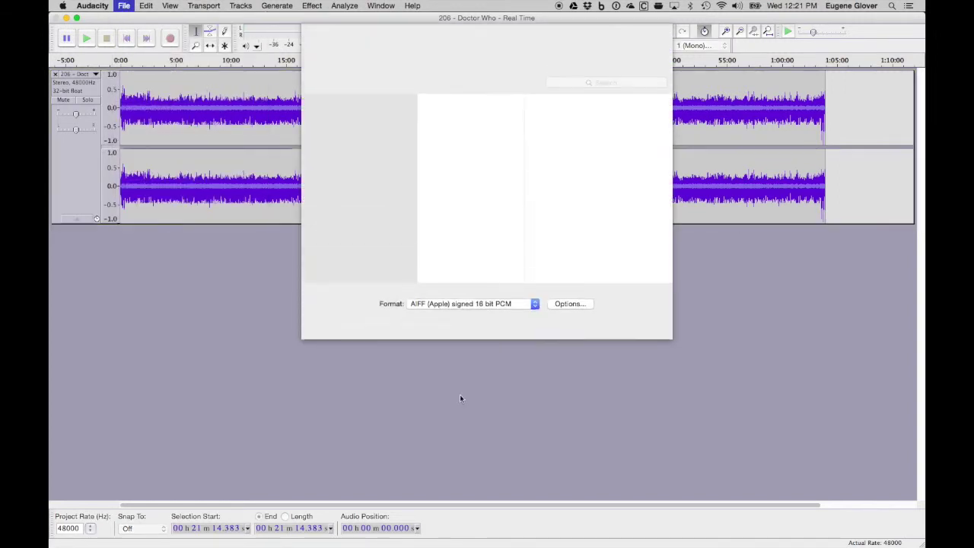
click(493, 305)
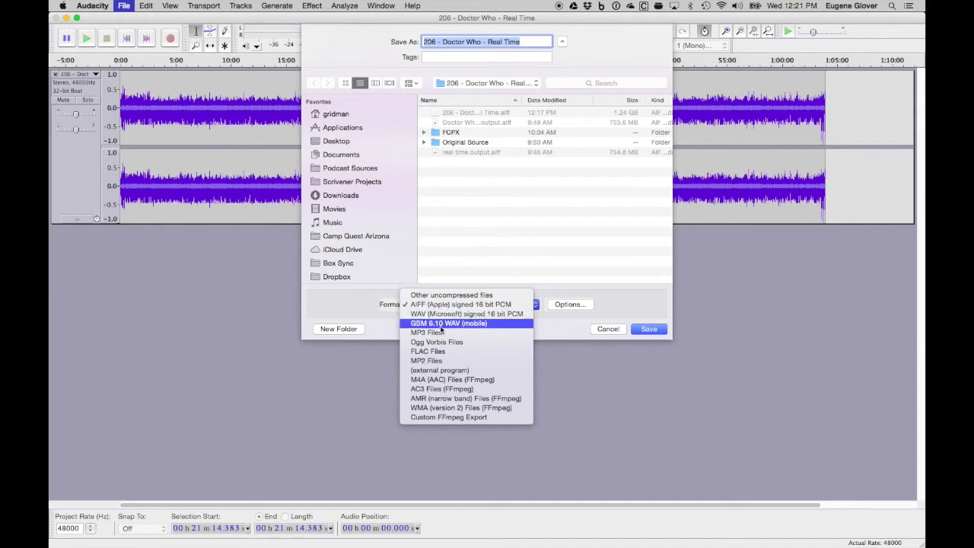
click(437, 333)
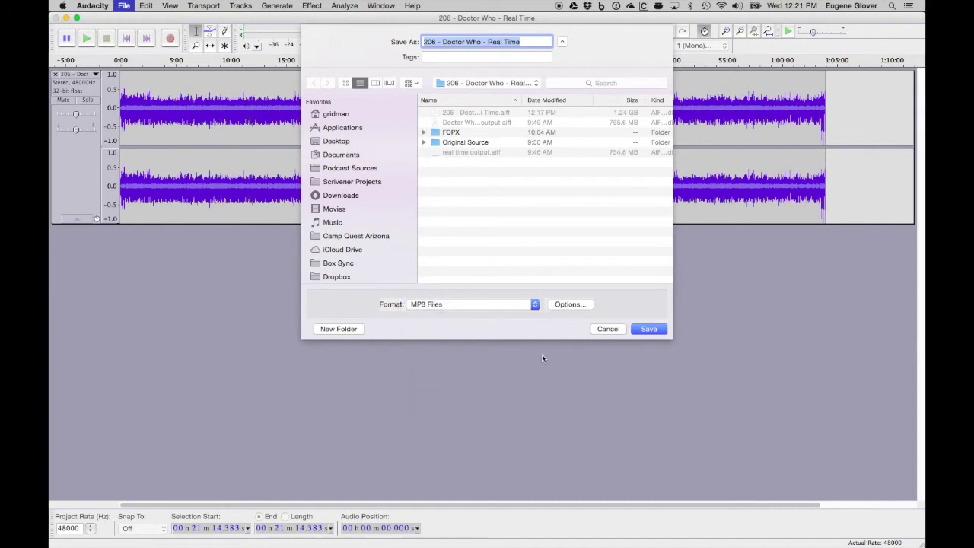
click(648, 328)
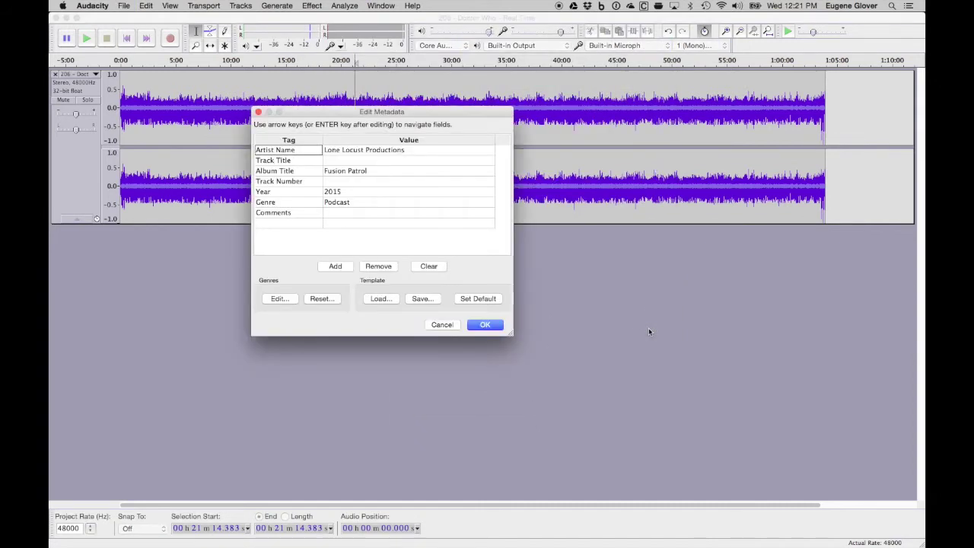
- Set the Track Title metadata to "206 - Doctor Who - Real Time" and accept the tags to run the export
click(333, 161)
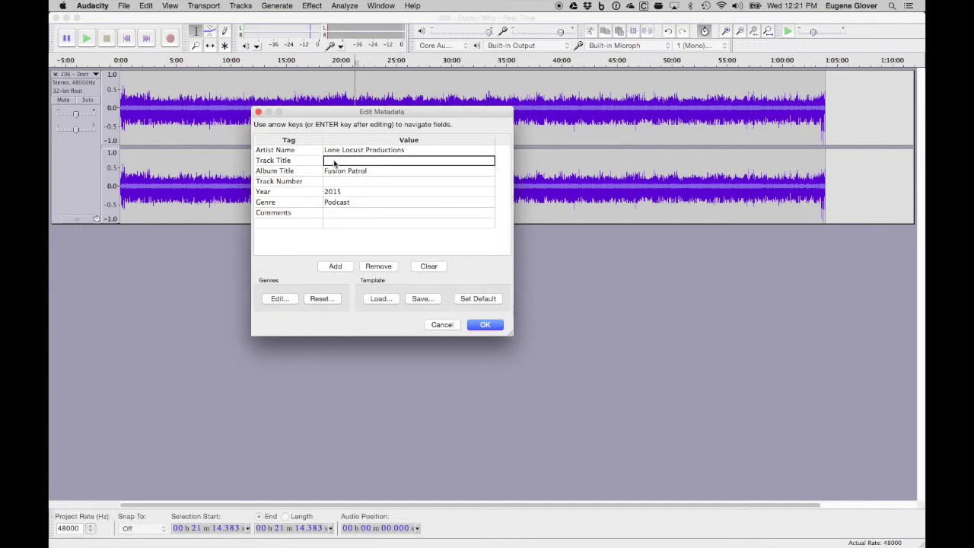
text(206 - D)
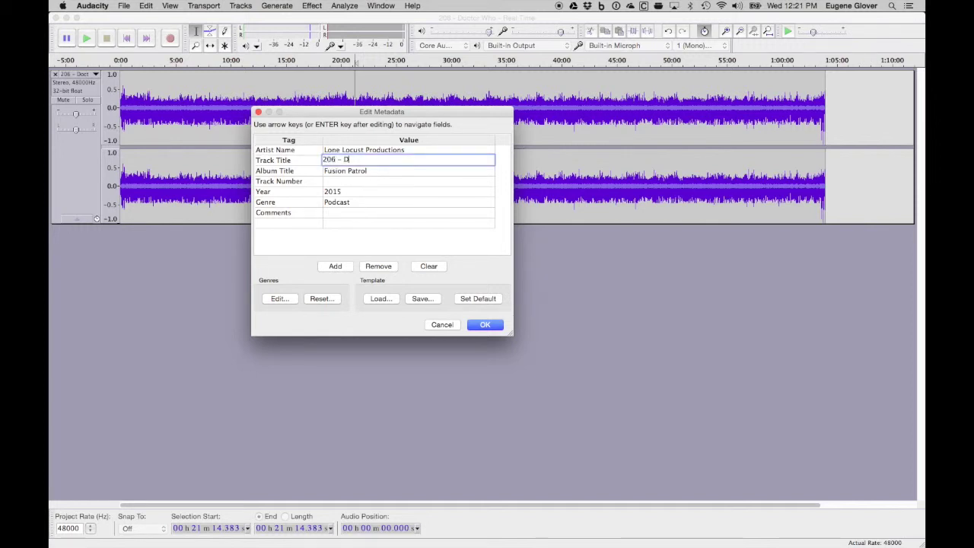
text(octor Who - Real Time)
click(480, 325)
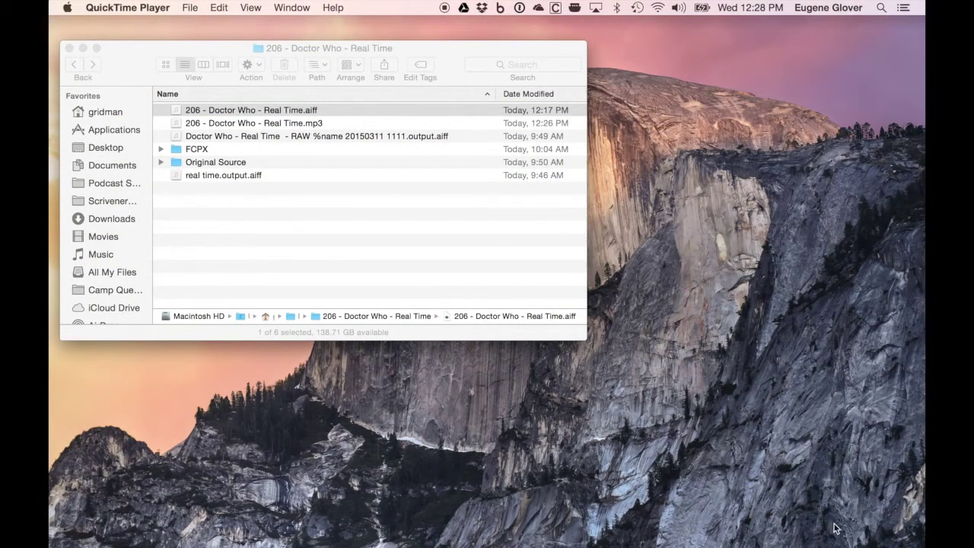
- In Finder, widen the episode folder window to show all columns and preview 206 - Doctor Who - Real Time.mp3
click(579, 290)
drag(578, 287, 875, 289)
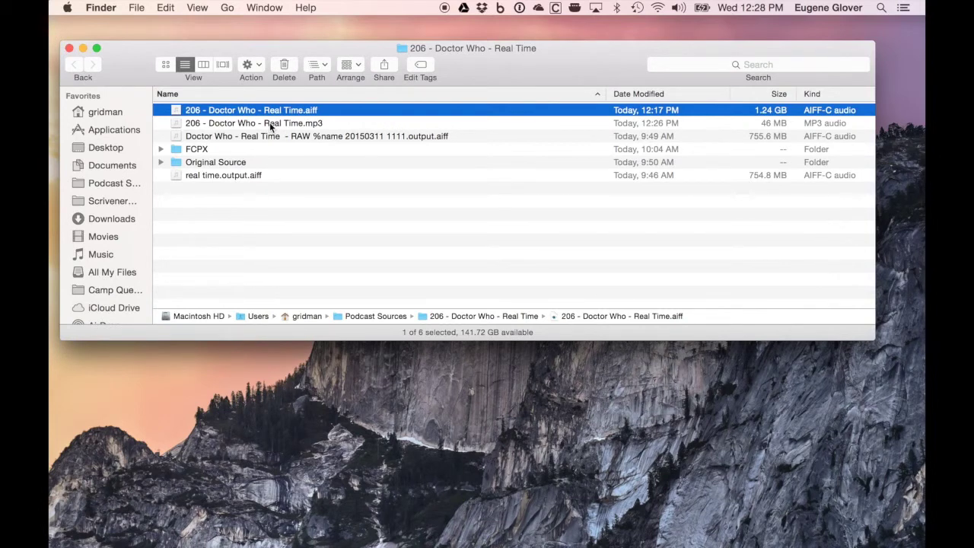
click(293, 127)
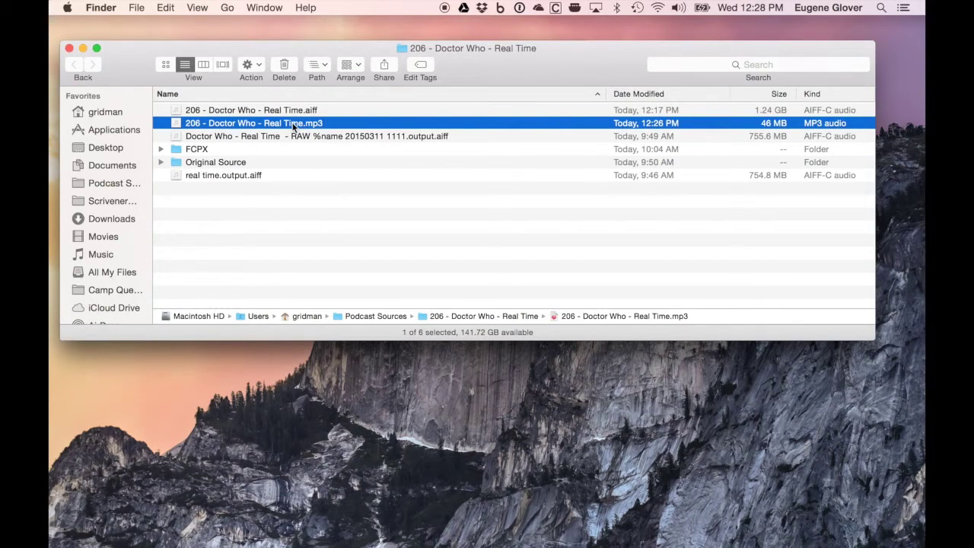
key(space)
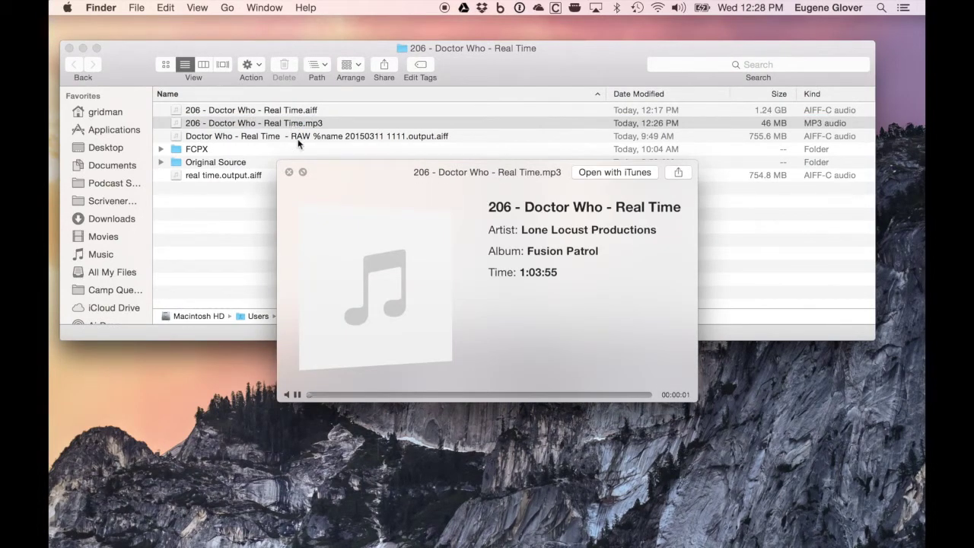
- Skip through the MP3 preview at several points up to the end titles and close the preview
click(344, 394)
click(430, 395)
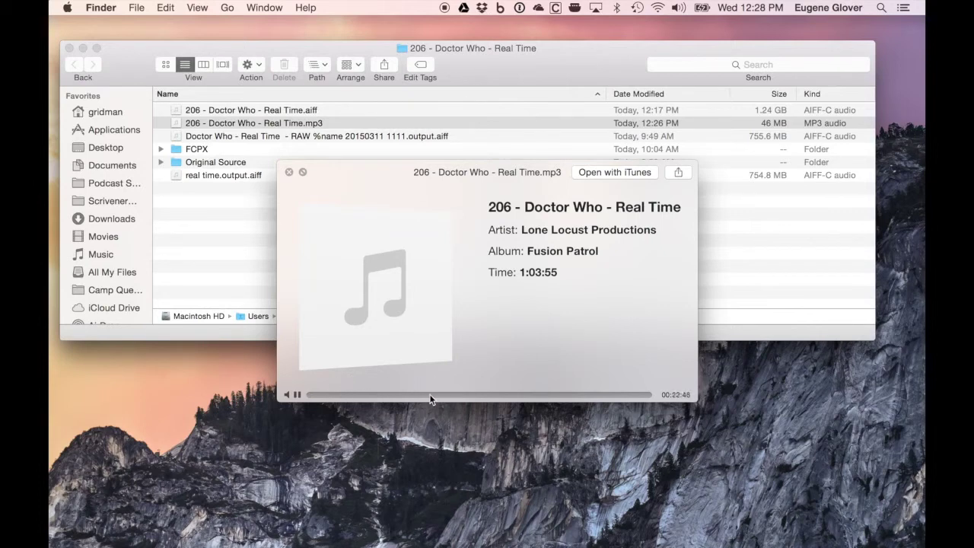
click(482, 394)
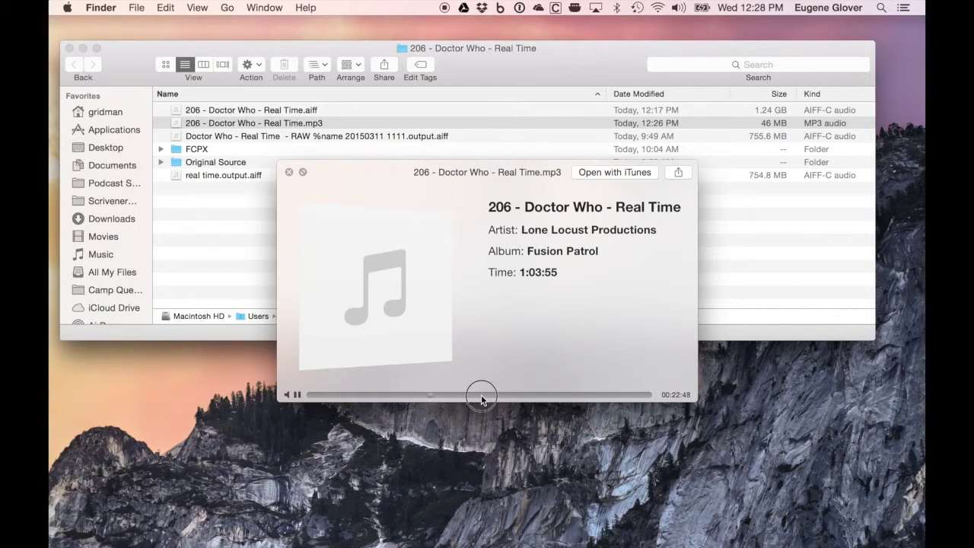
click(558, 397)
click(637, 394)
click(643, 394)
click(645, 394)
click(646, 394)
click(646, 394)
click(649, 394)
key(space)
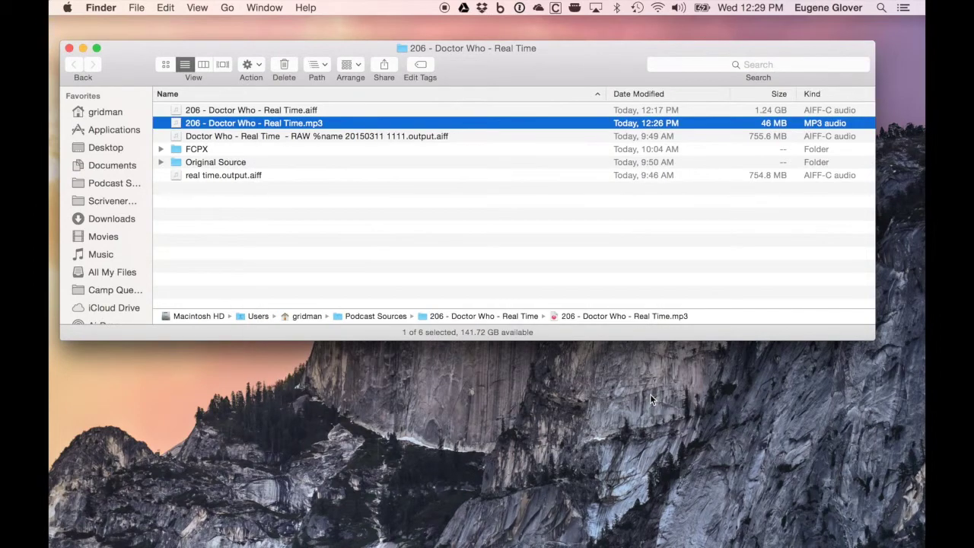